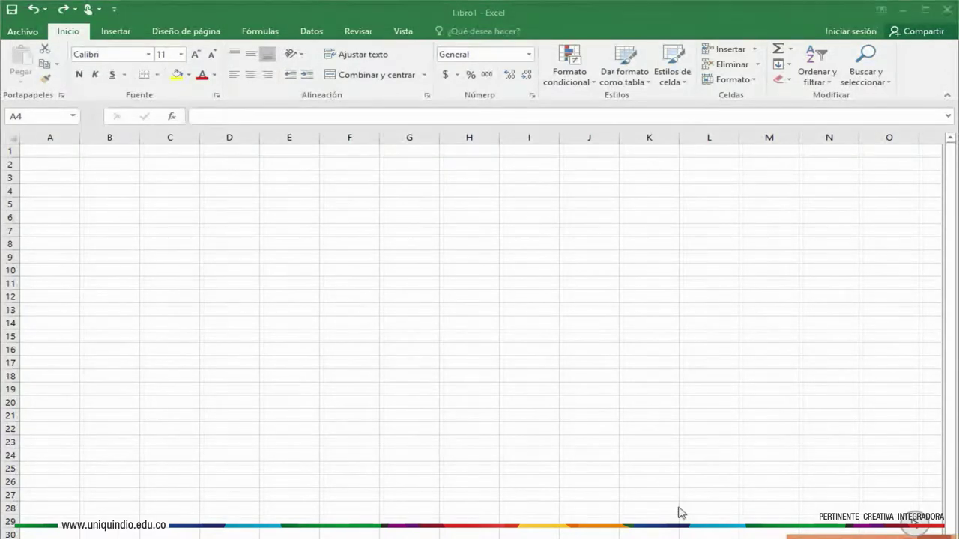
# - Enter the CREDITO, PLAZO, INTERES and PAGO labels with values 200.000.000,00, 24 and 1,50%
pyautogui.click(60, 9)
pyautogui.click(60, 9)
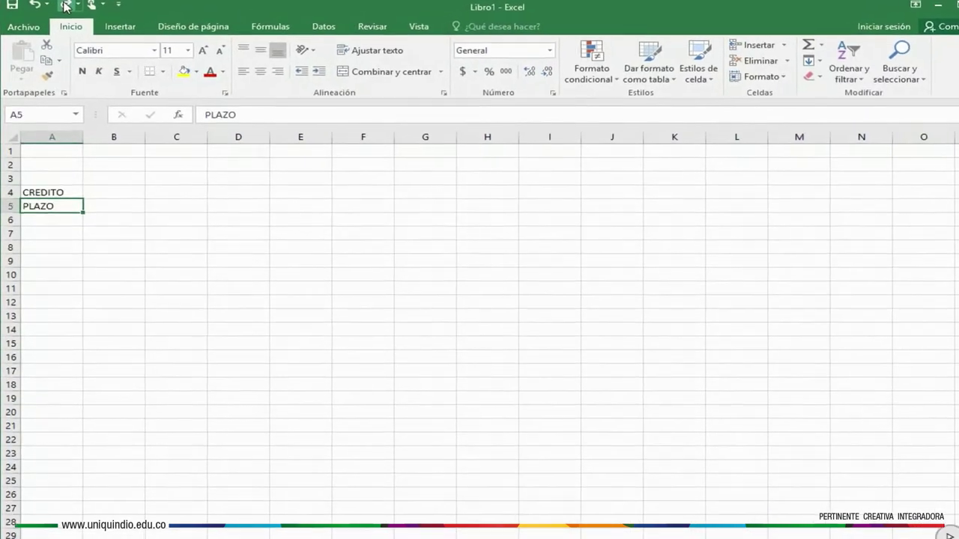
pyautogui.click(66, 8)
pyautogui.click(65, 7)
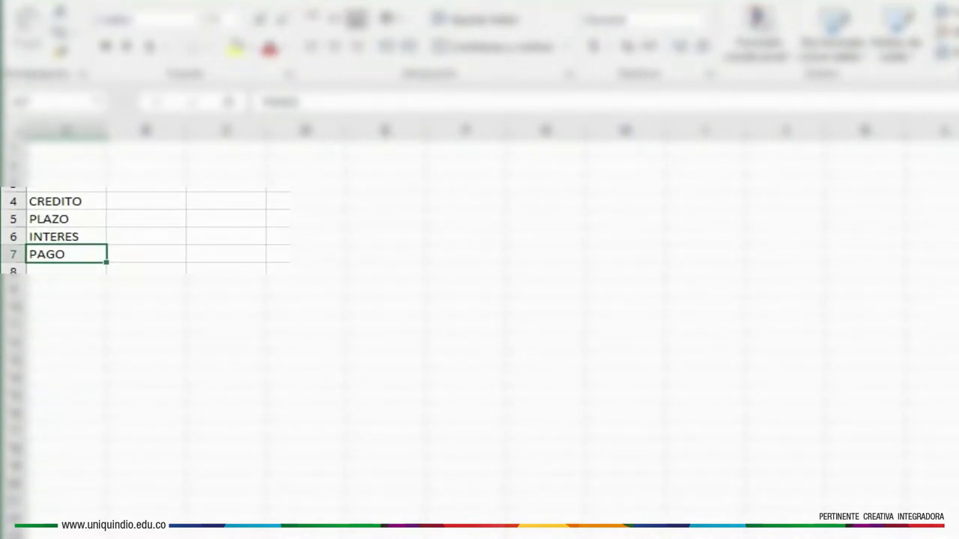
pyautogui.hotkey('ctrl', 'y')
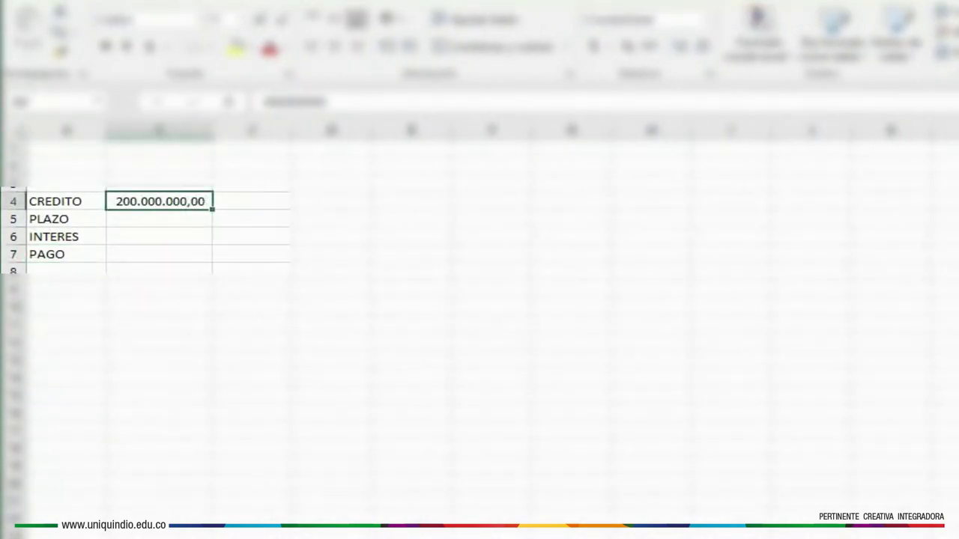
pyautogui.hotkey('ctrl', 'y')
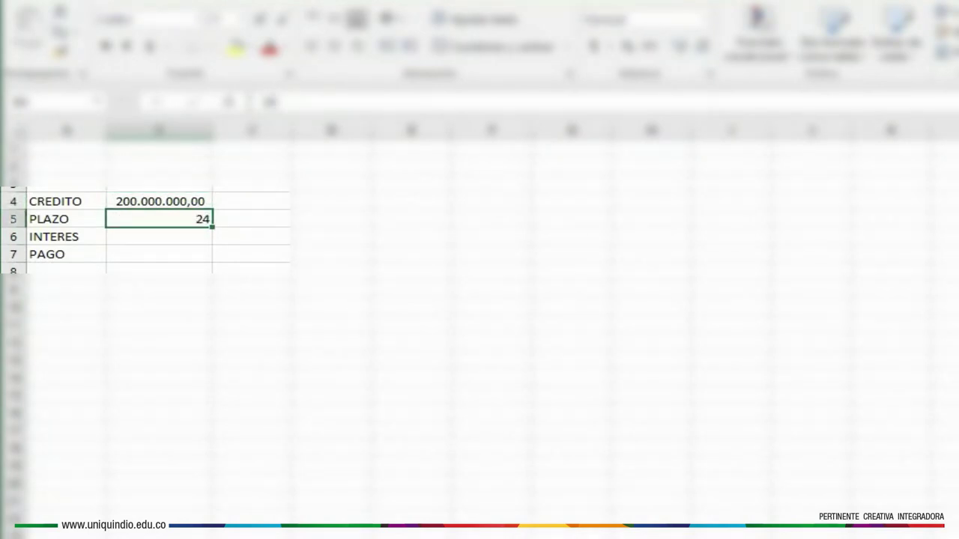
pyautogui.hotkey('ctrl', 'y')
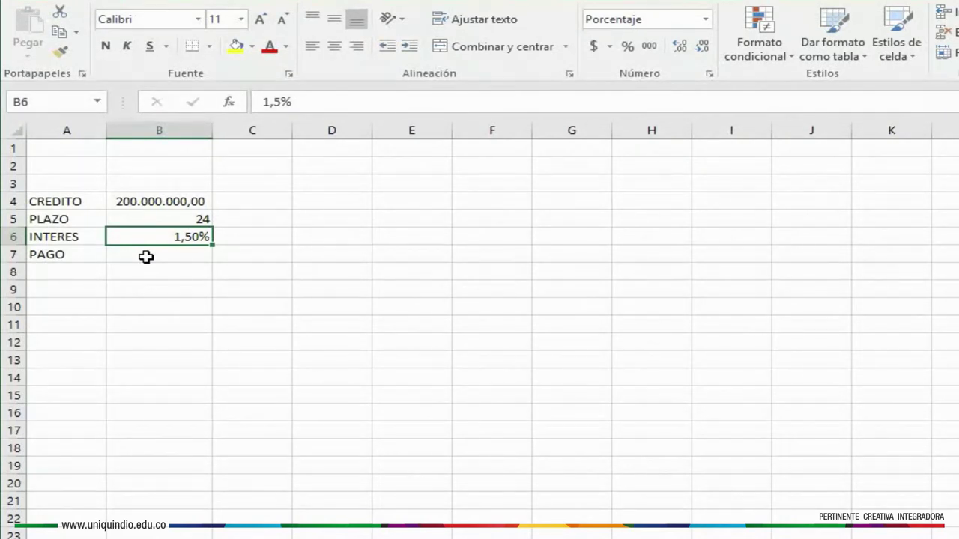
# - Start a formula in B7 and pick PAGO from the Financiera function category
pyautogui.click(147, 256)
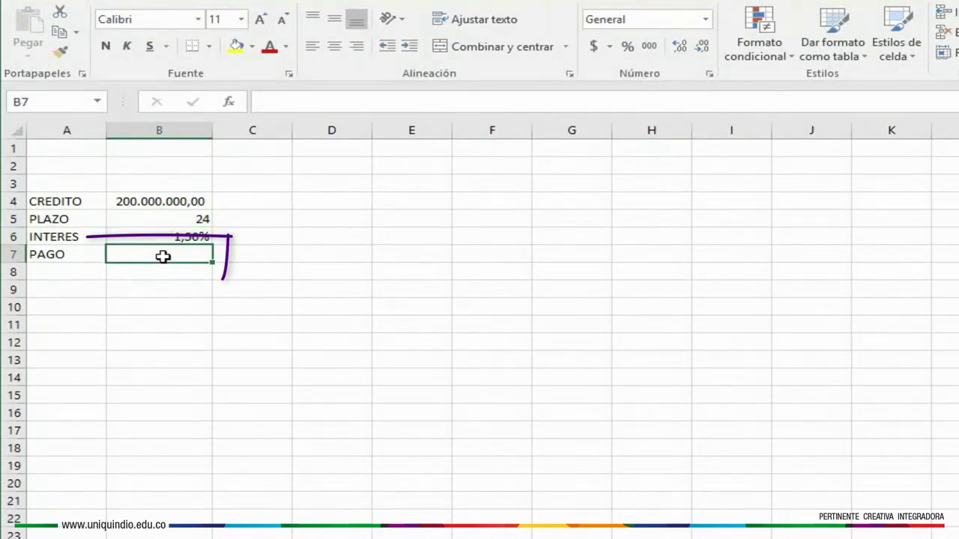
pyautogui.write('=')
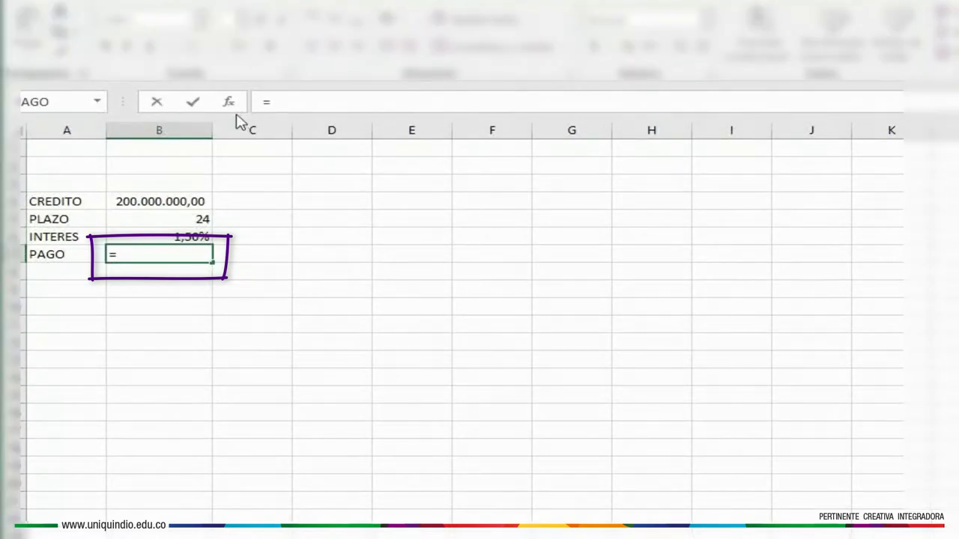
pyautogui.click(231, 103)
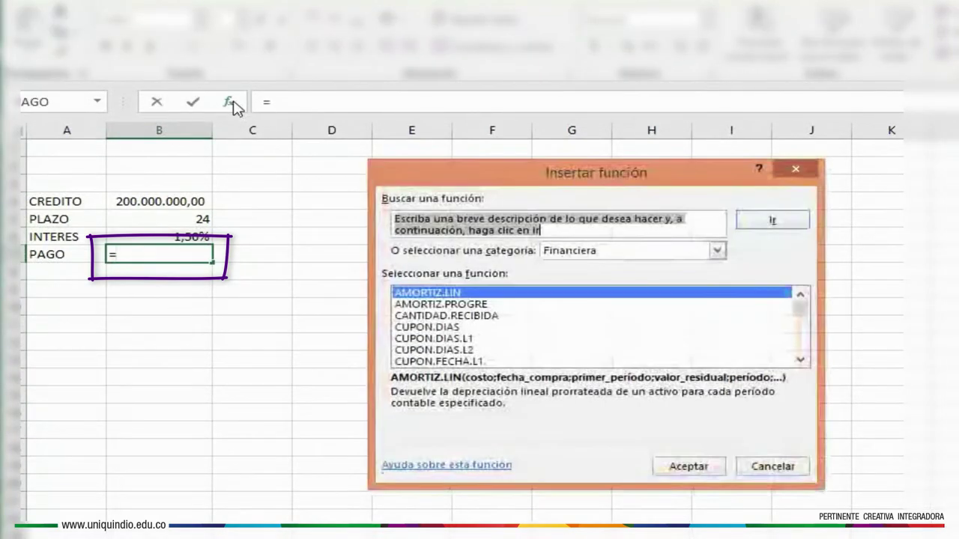
pyautogui.click(716, 250)
pyautogui.click(614, 289)
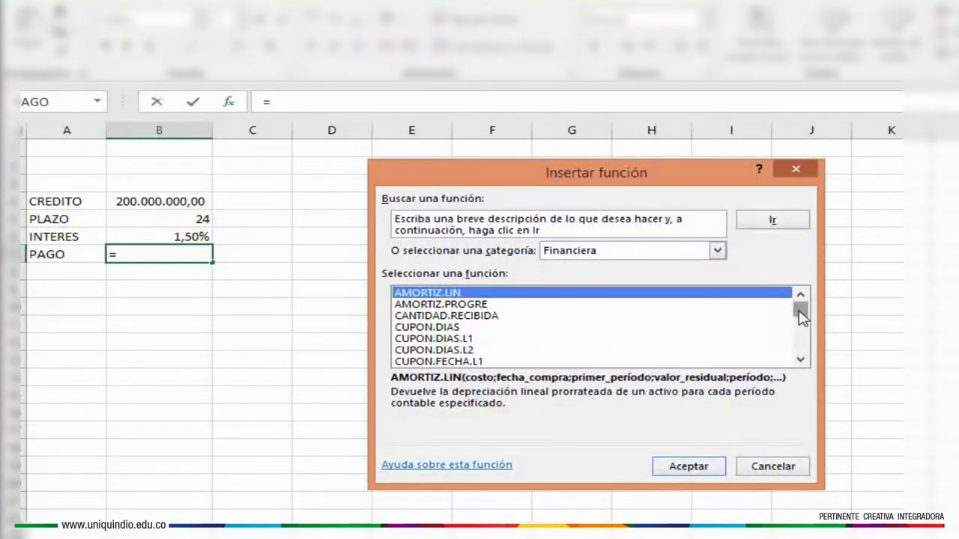
pyautogui.moveTo(800, 310); pyautogui.dragTo(802, 327)
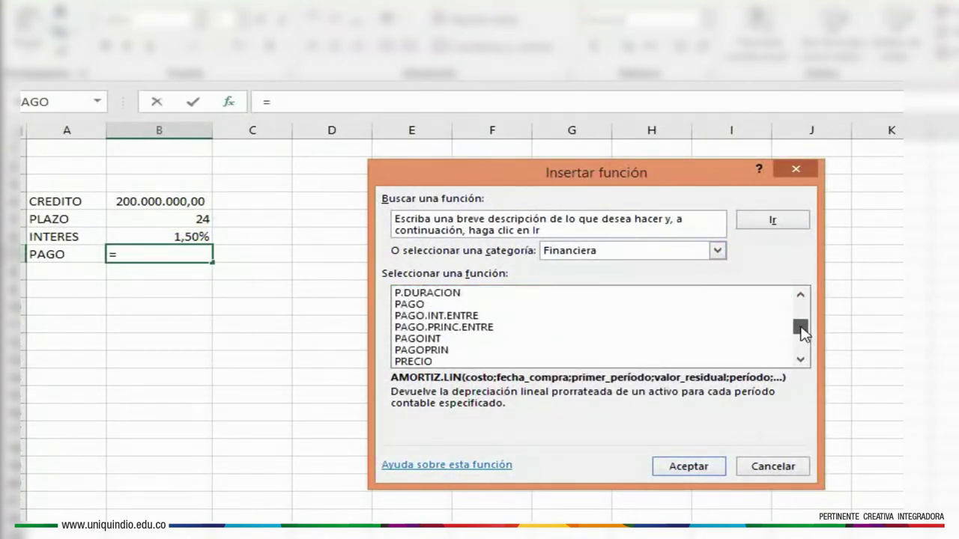
pyautogui.doubleClick(423, 305)
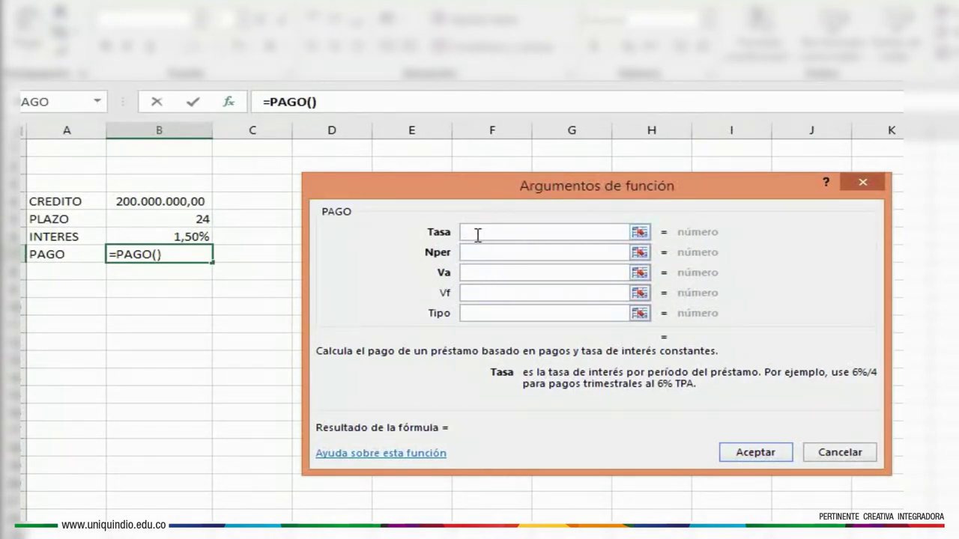
# - Fill the PAGO arguments with Tasa B6, Nper B5 and Va -B4, returning 9.984.820,39
pyautogui.click(185, 237)
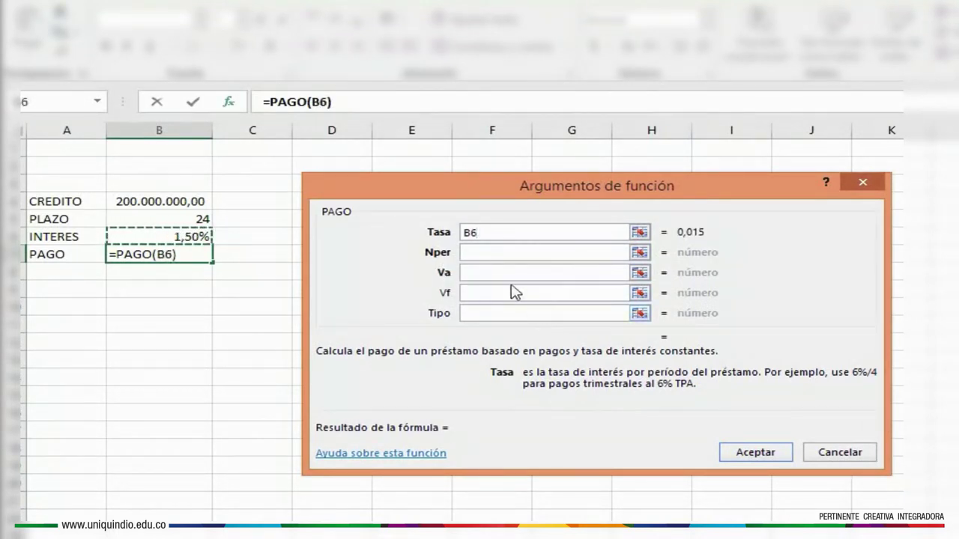
pyautogui.click(491, 252)
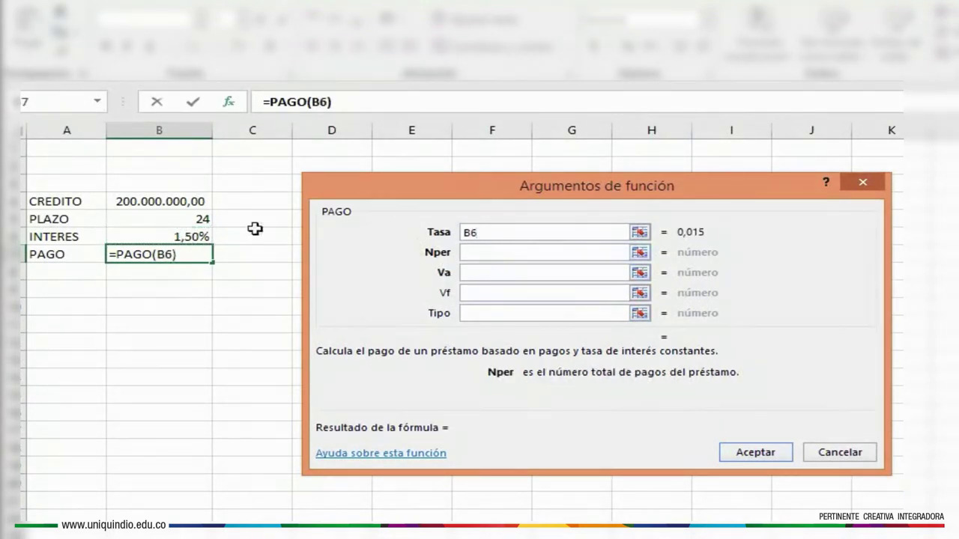
pyautogui.click(177, 220)
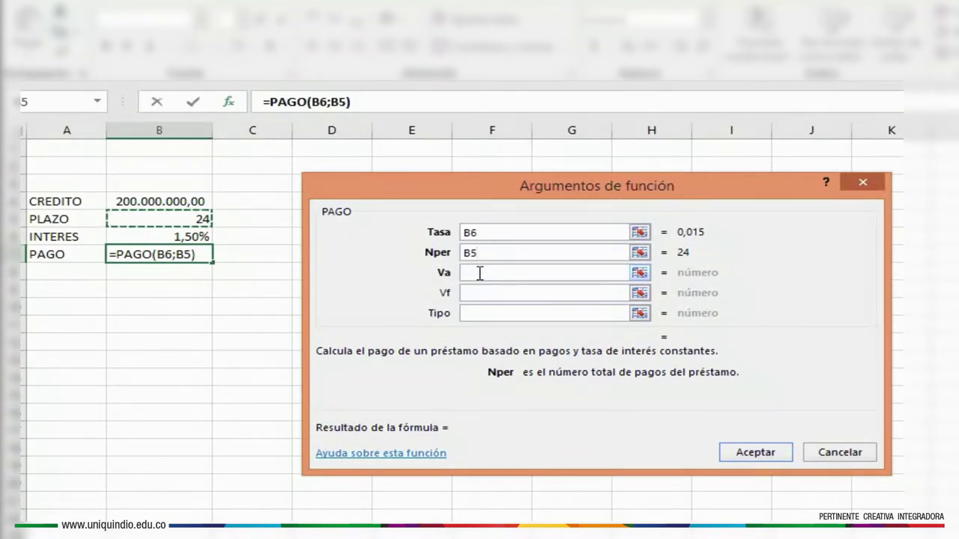
pyautogui.click(479, 274)
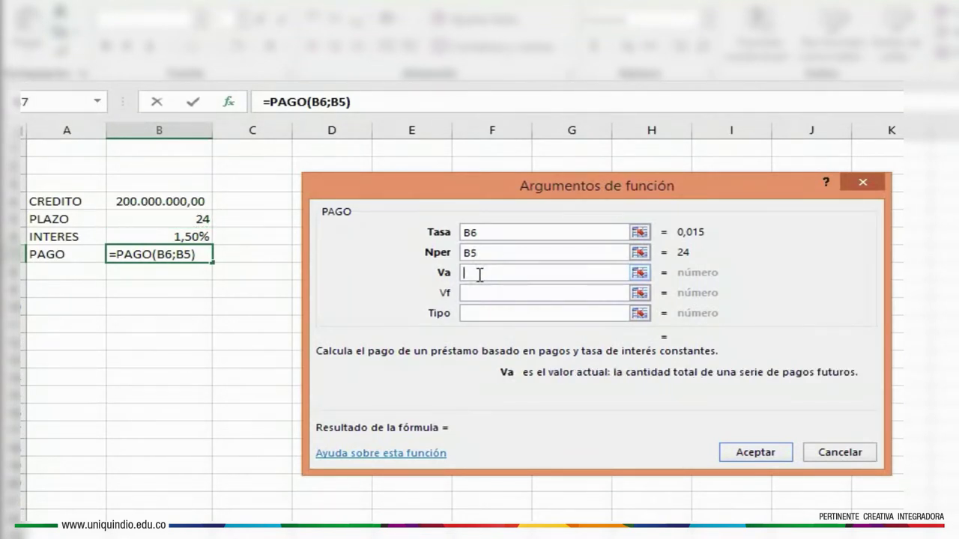
pyautogui.write('-')
pyautogui.click(156, 203)
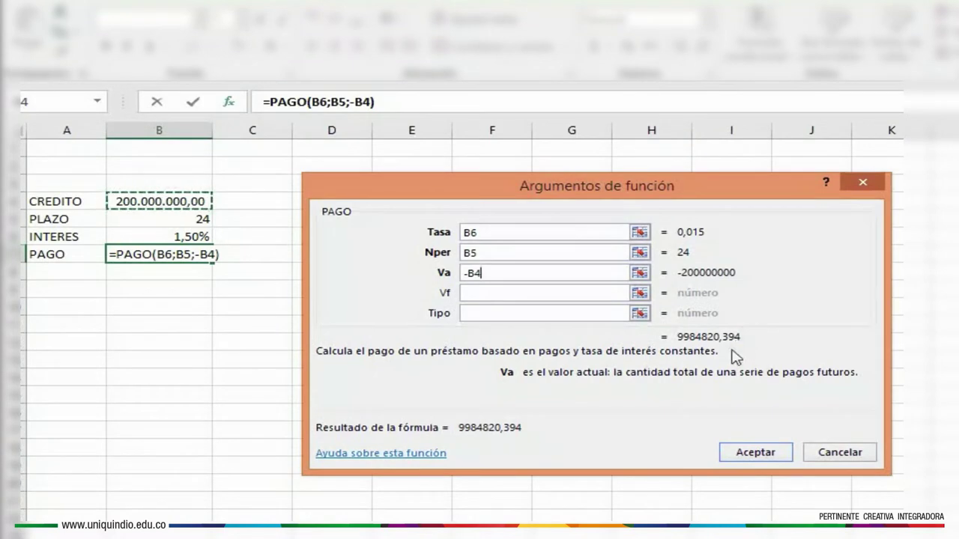
pyautogui.click(746, 453)
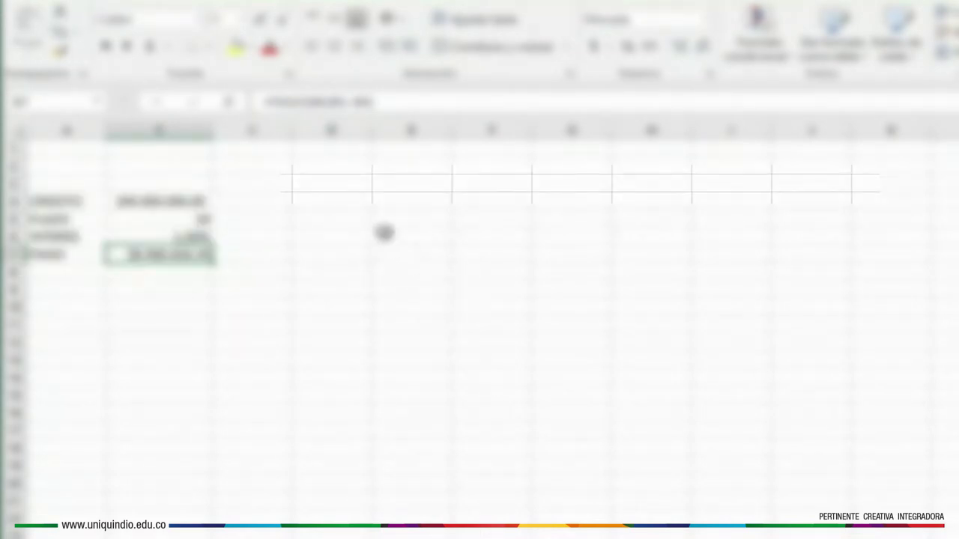
# - Type the PERIODO, CUOTA, INTERES and ABONO A CAPITAL headers, widening column G to fit
pyautogui.click(336, 184)
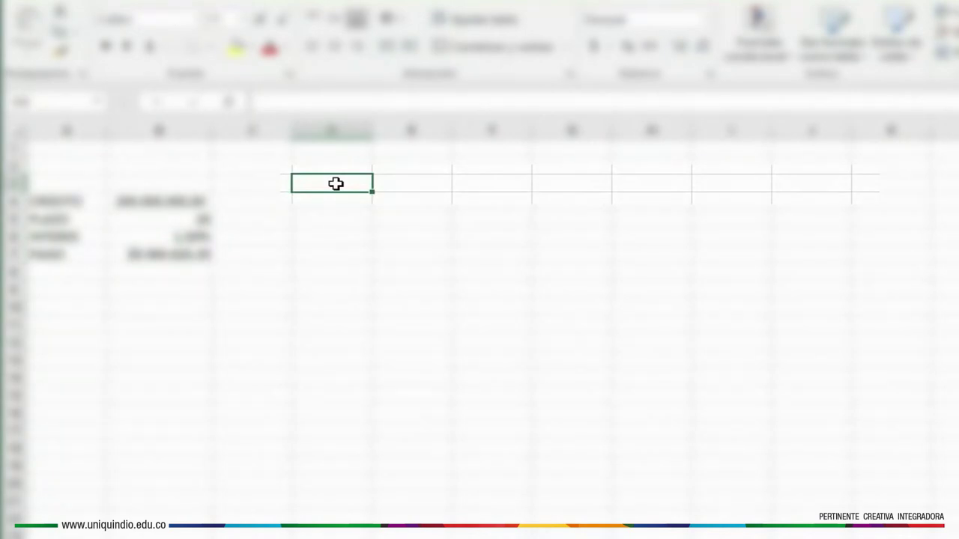
pyautogui.write('PERI')
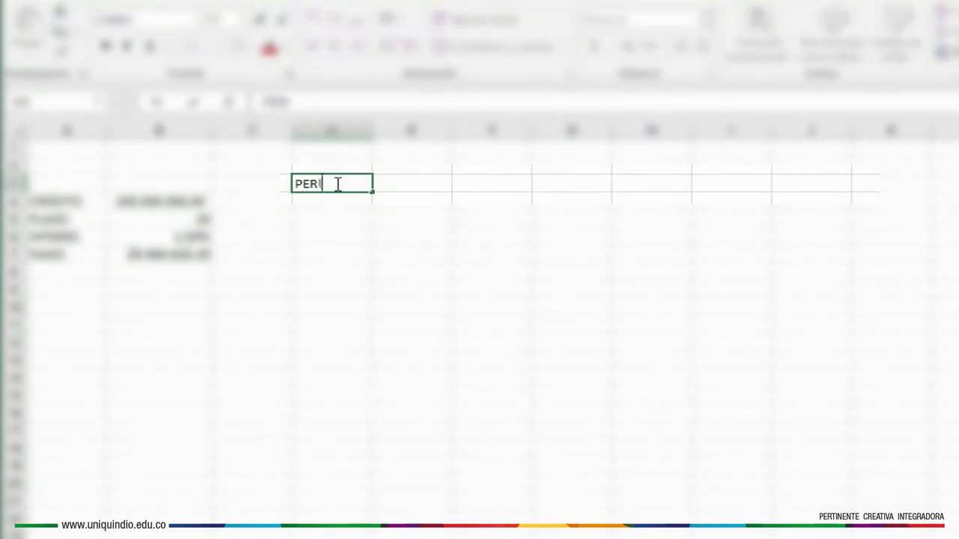
pyautogui.write('ODO')
pyautogui.click(414, 184)
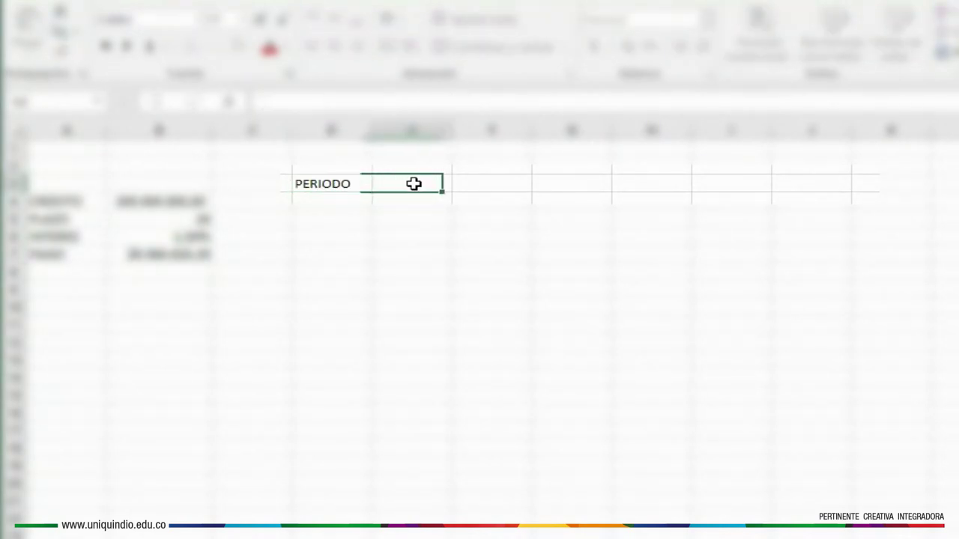
pyautogui.write('CUO')
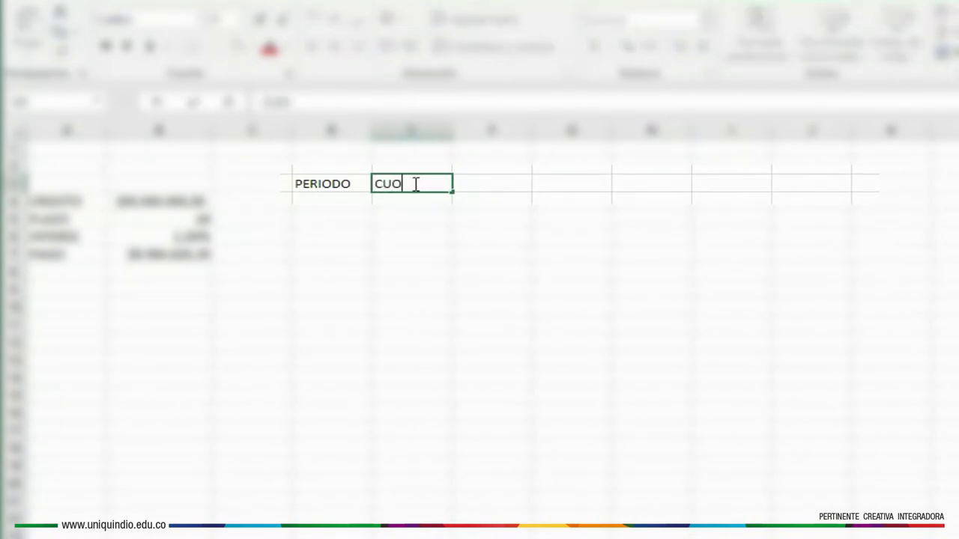
pyautogui.write('TA')
pyautogui.click(482, 183)
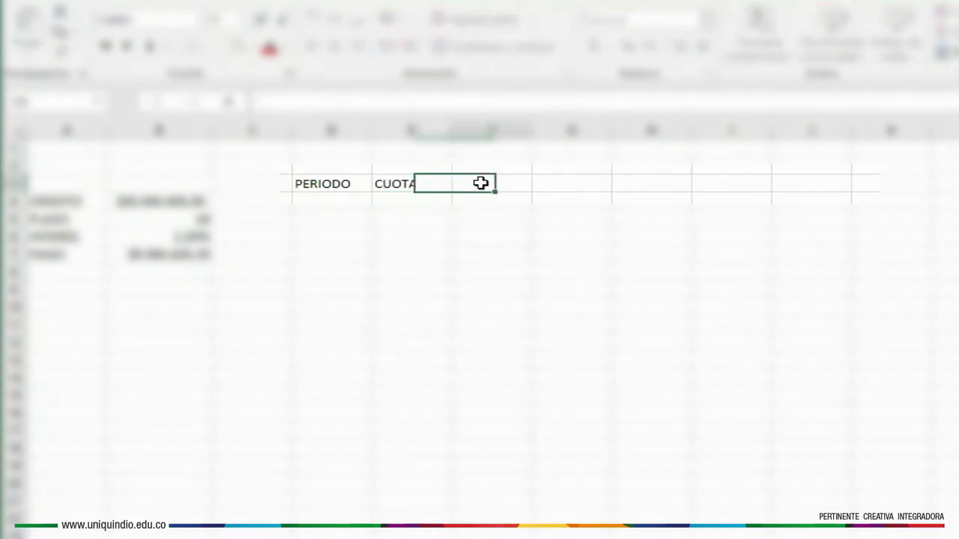
pyautogui.write('INTER')
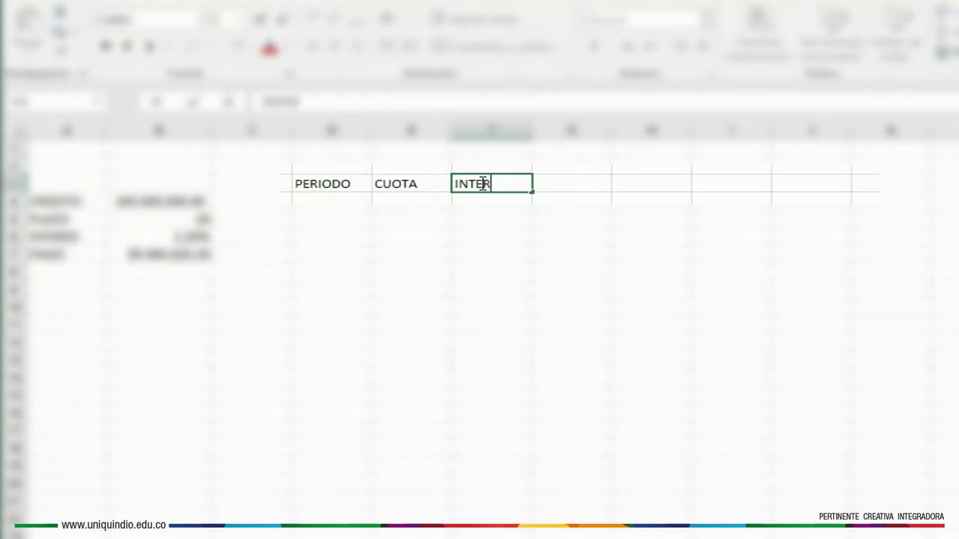
pyautogui.write('ES')
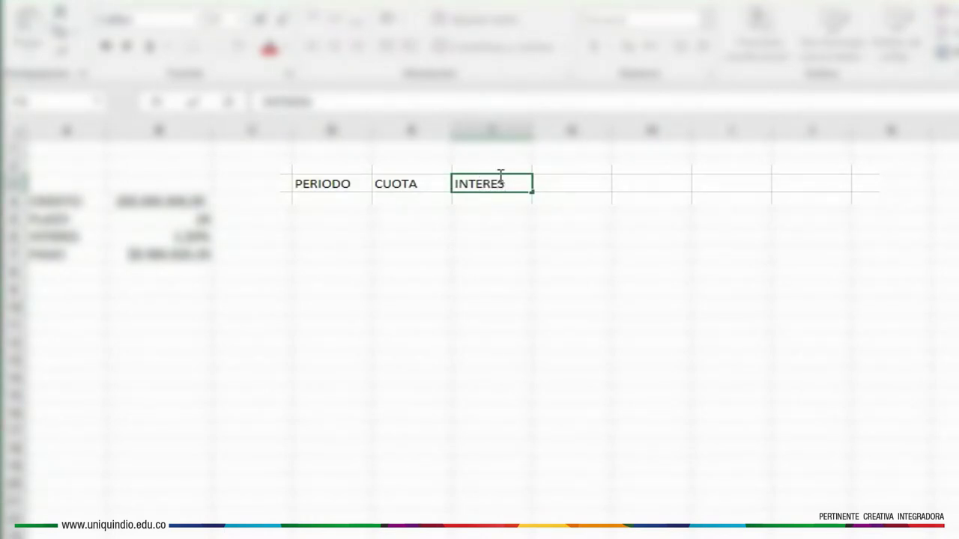
pyautogui.click(578, 183)
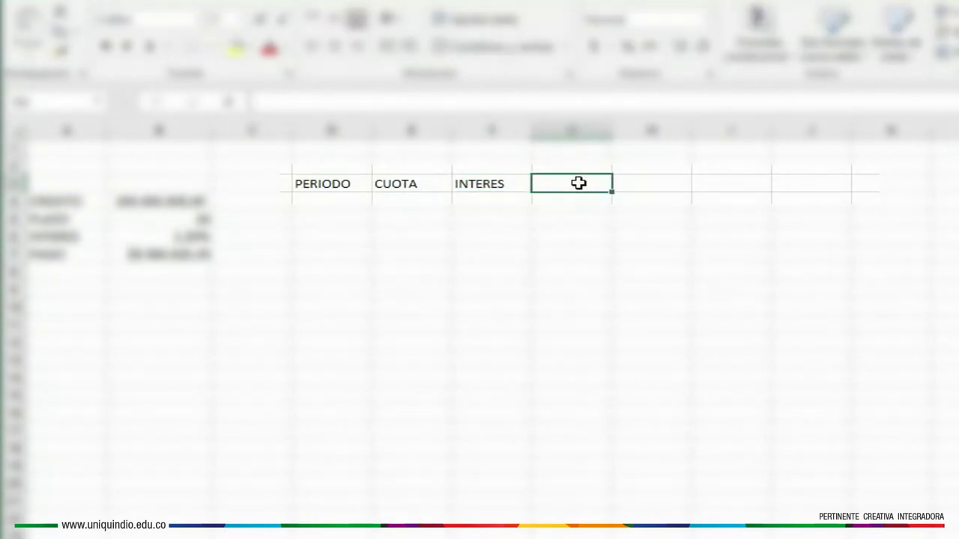
pyautogui.write('ABONO A ')
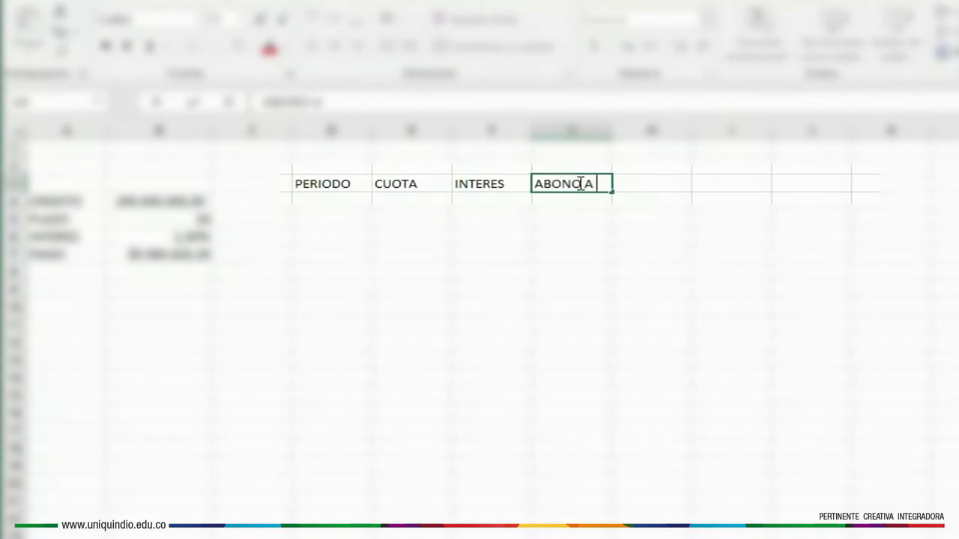
pyautogui.write('CAPITA')
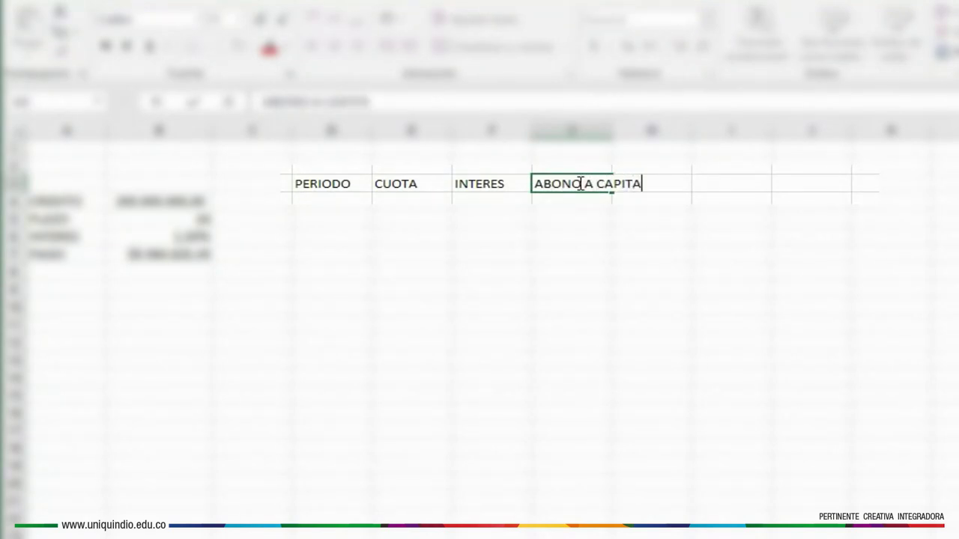
pyautogui.write('L')
pyautogui.click(599, 254)
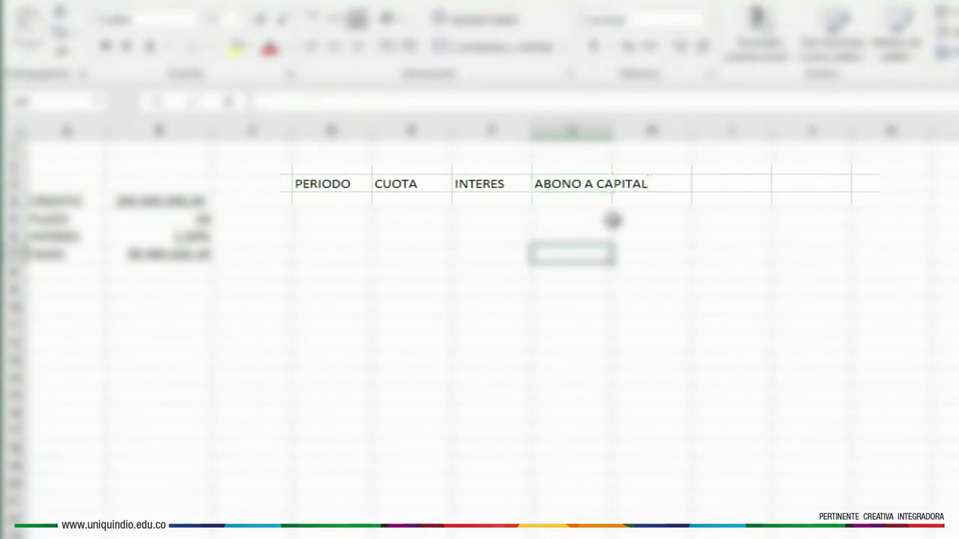
pyautogui.doubleClick(608, 131)
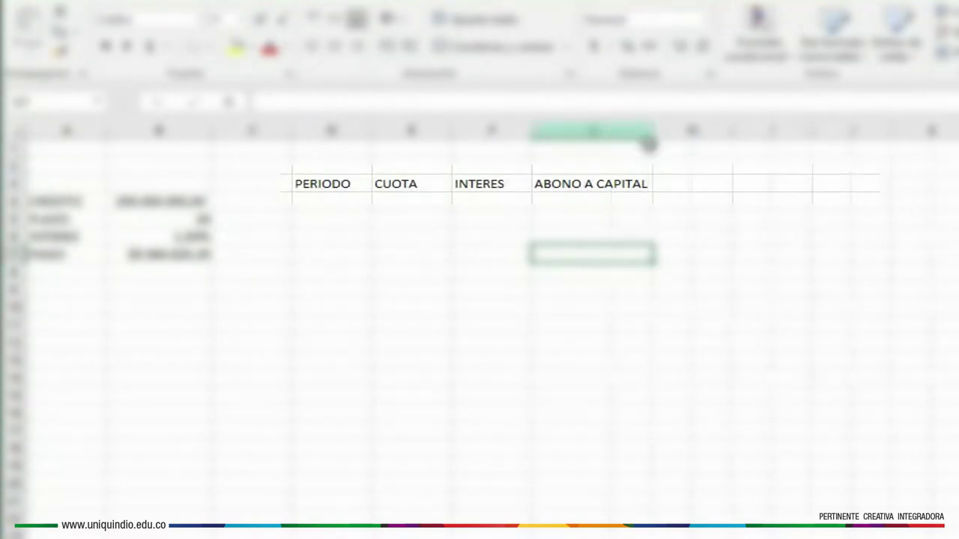
# - Add the SALDO and ABONO EXTRA headers in the last two columns
pyautogui.click(697, 186)
pyautogui.write('S')
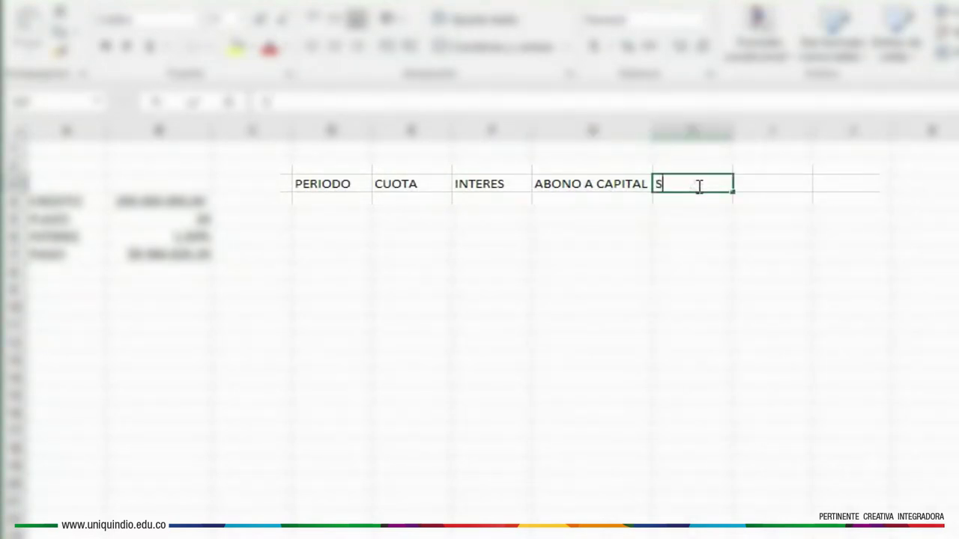
pyautogui.write('ALDO')
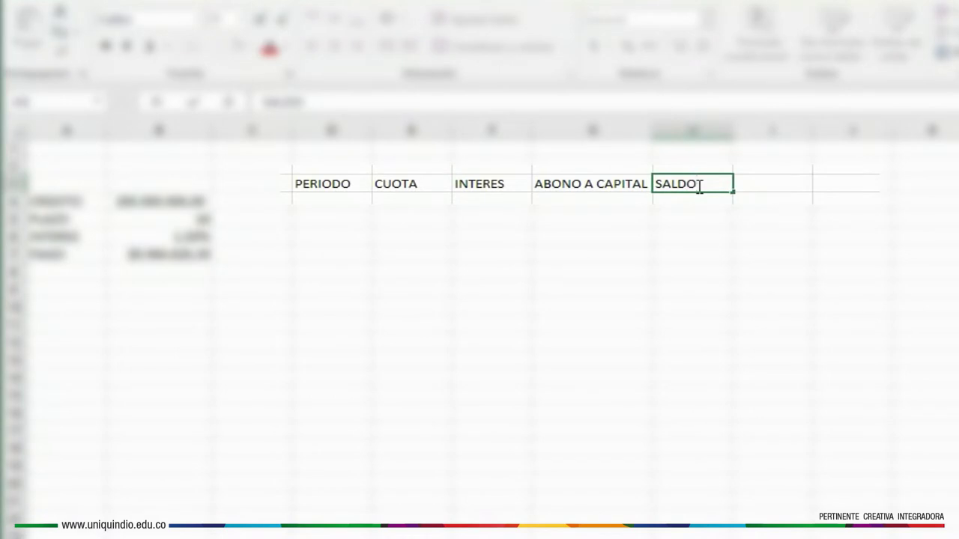
pyautogui.click(762, 186)
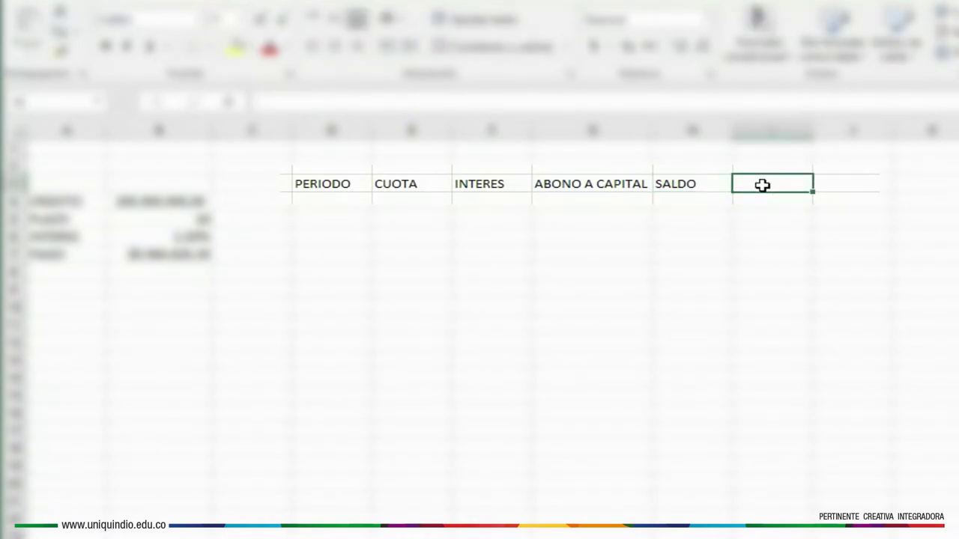
pyautogui.doubleClick(762, 186)
pyautogui.write('ABON')
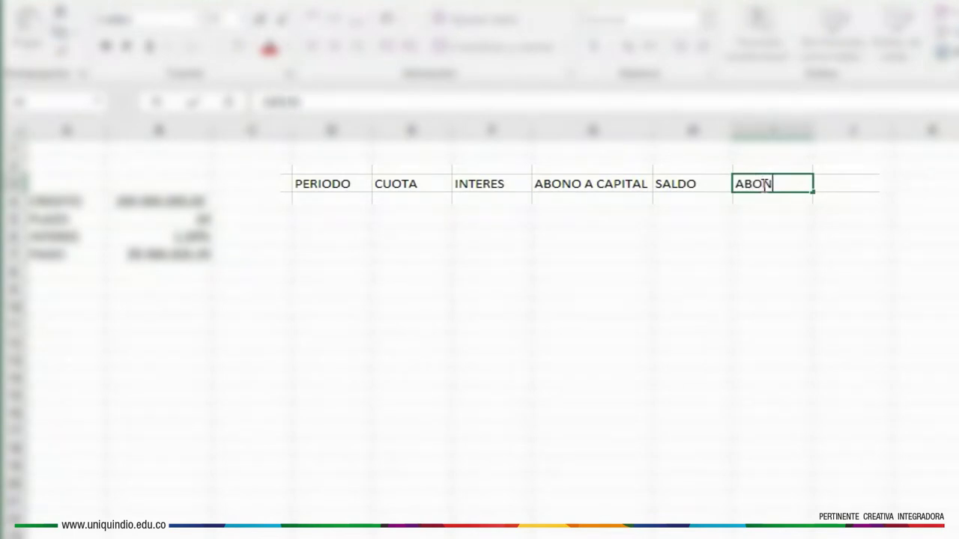
pyautogui.write('O E')
pyautogui.write('XTR')
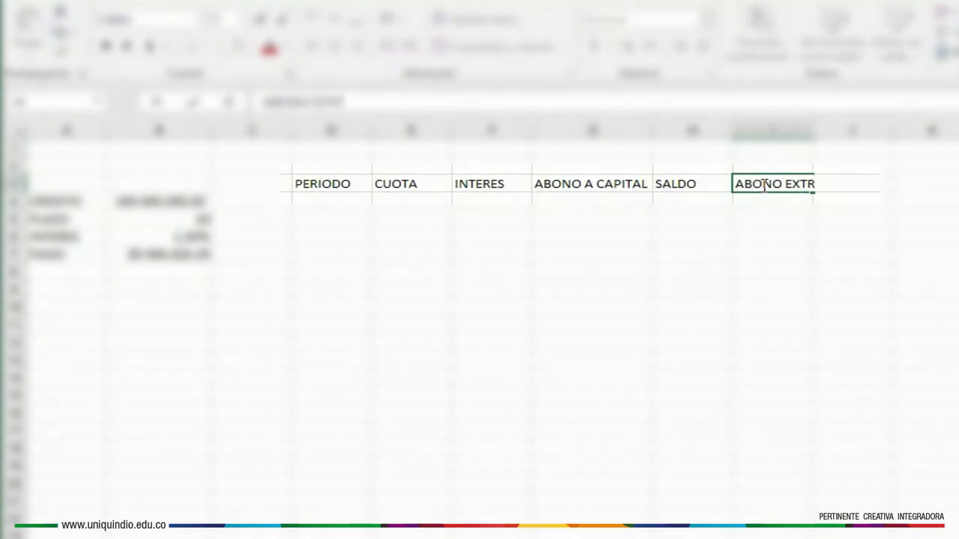
pyautogui.write('A')
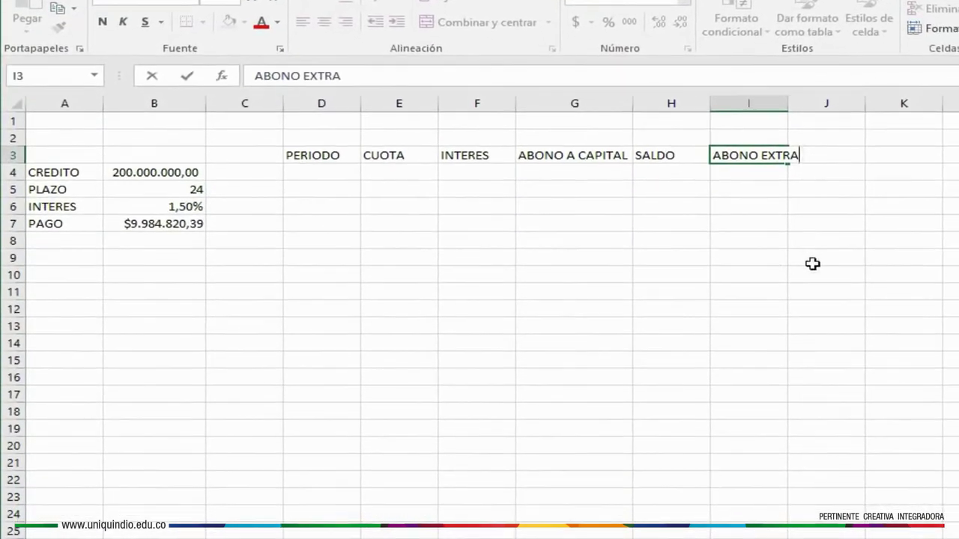
pyautogui.click(813, 264)
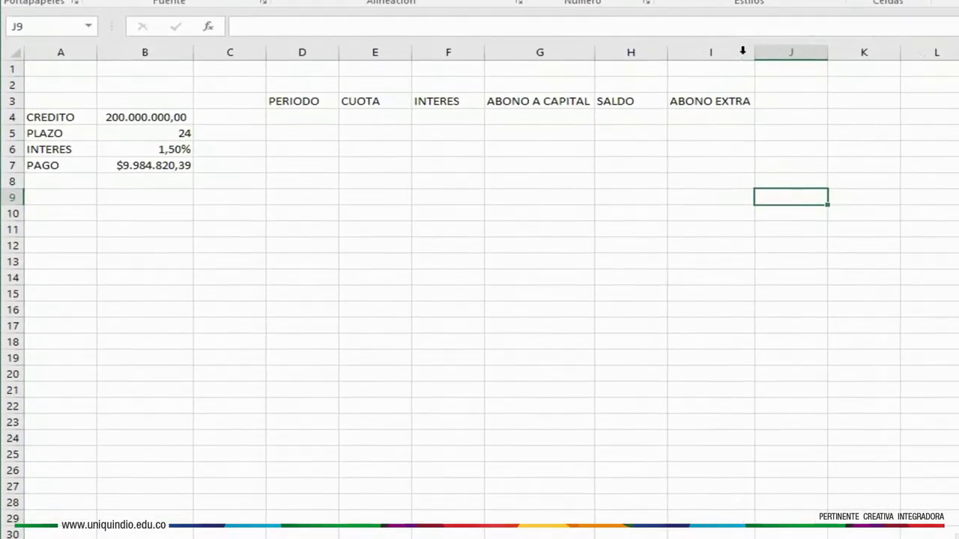
# - Number the PERIODO column 0 through 24 in D4:D28 by filling down from 0 and 1
pyautogui.click(299, 108)
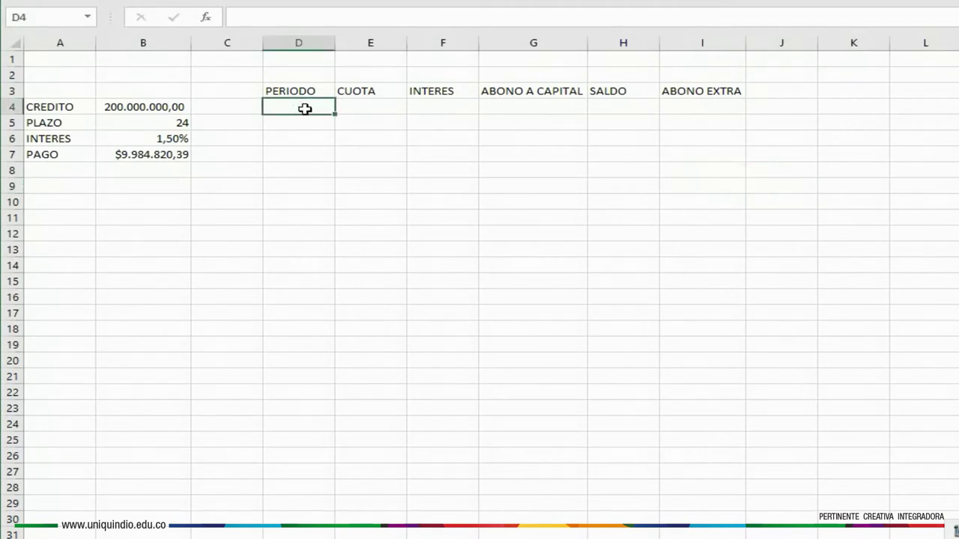
pyautogui.doubleClick(313, 122)
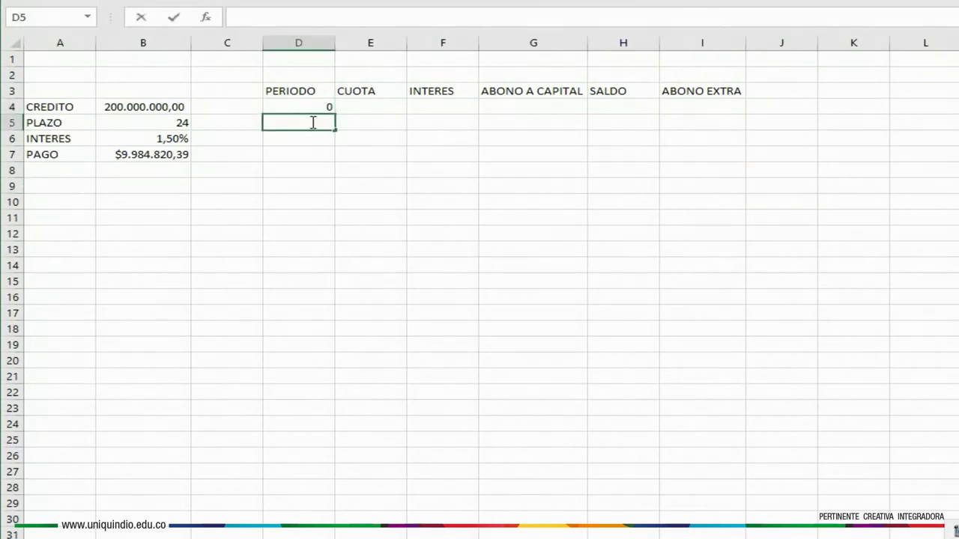
pyautogui.write('1')
pyautogui.click(368, 140)
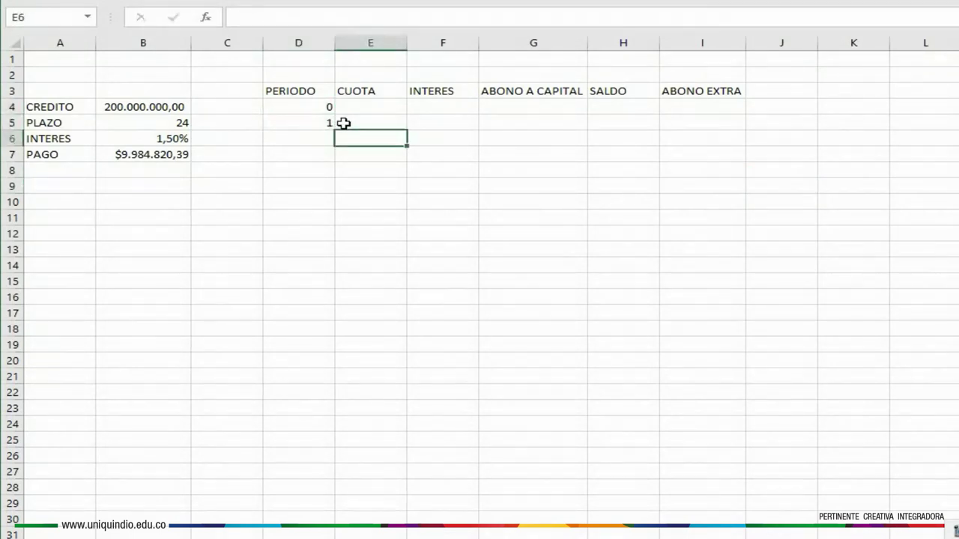
pyautogui.moveTo(302, 102); pyautogui.dragTo(303, 116)
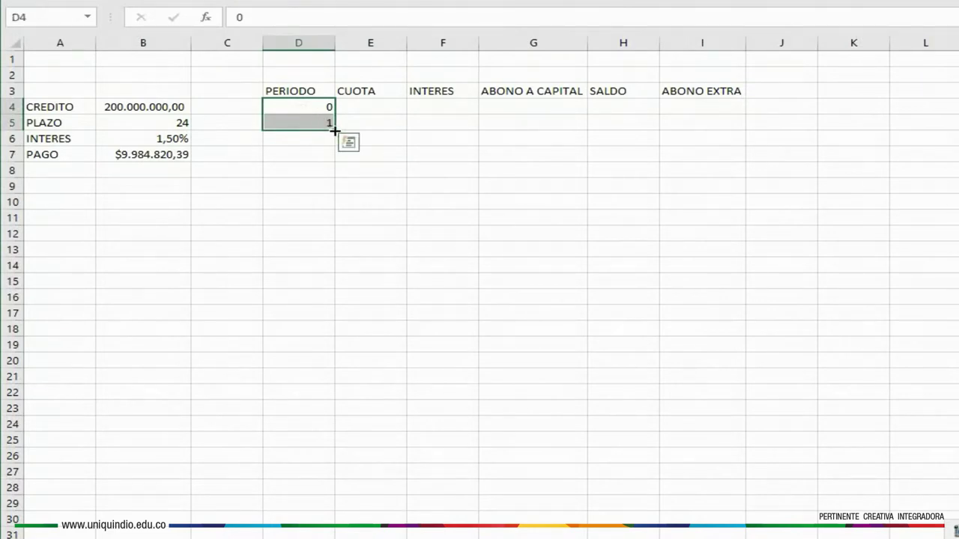
pyautogui.moveTo(329, 273); pyautogui.dragTo(320, 498)
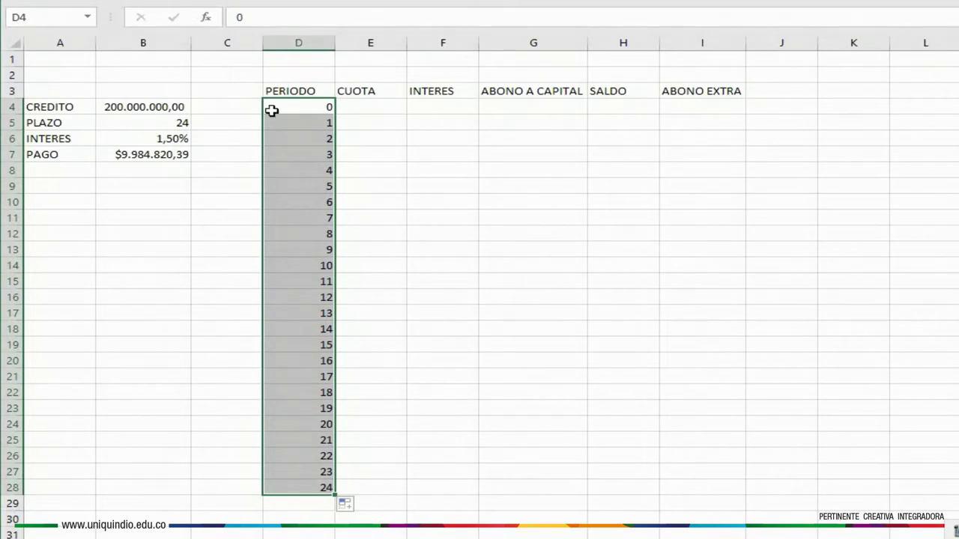
pyautogui.click(411, 234)
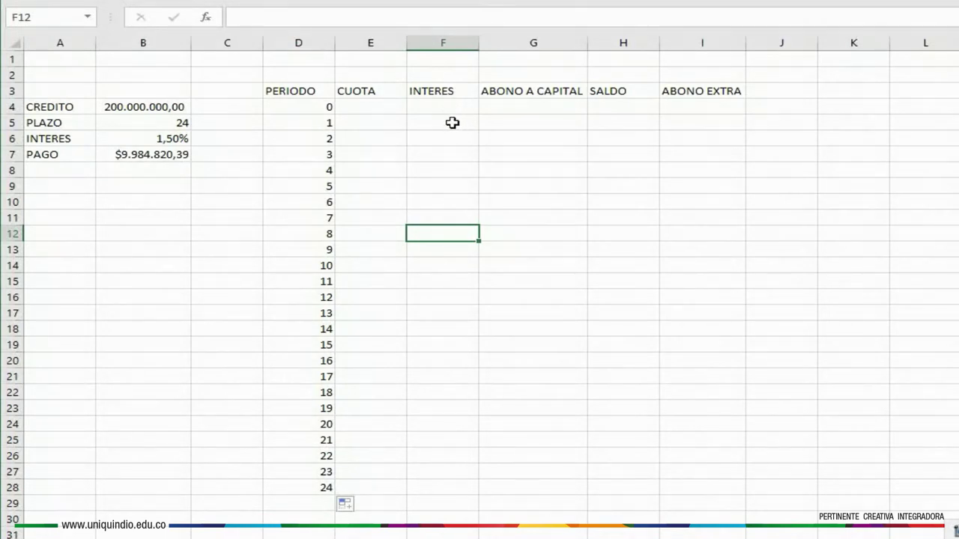
# - Set the first SALDO cell H4 to =B4, showing 200.000.000,00
pyautogui.click(618, 106)
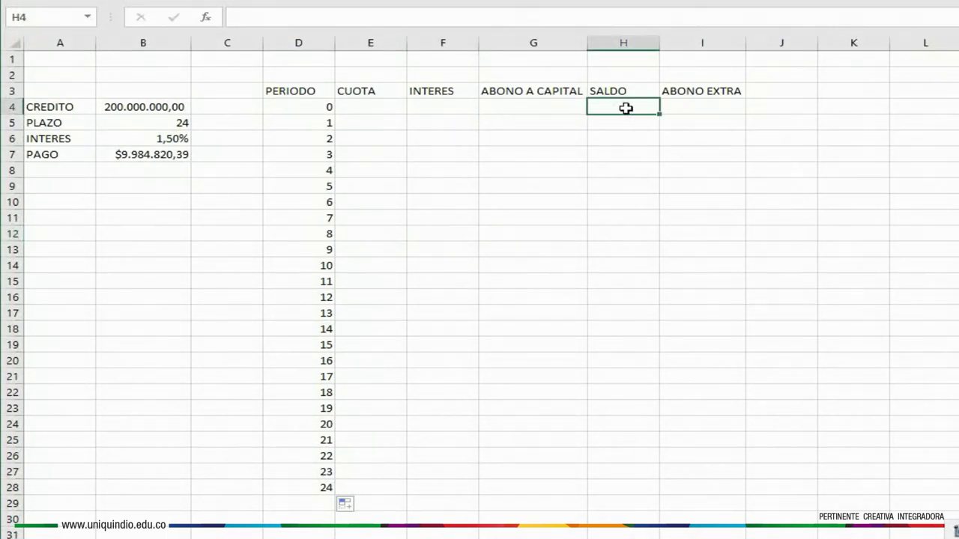
pyautogui.write('=')
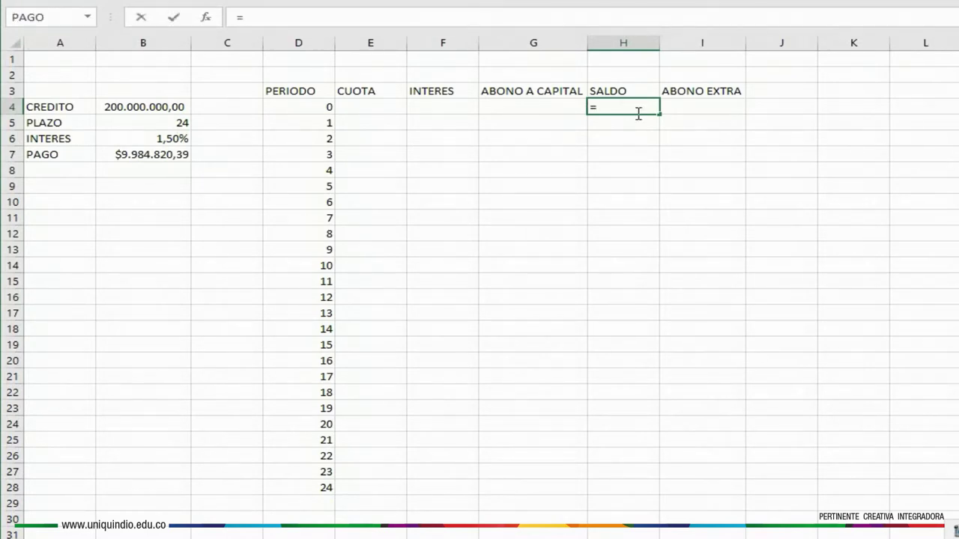
pyautogui.click(139, 104)
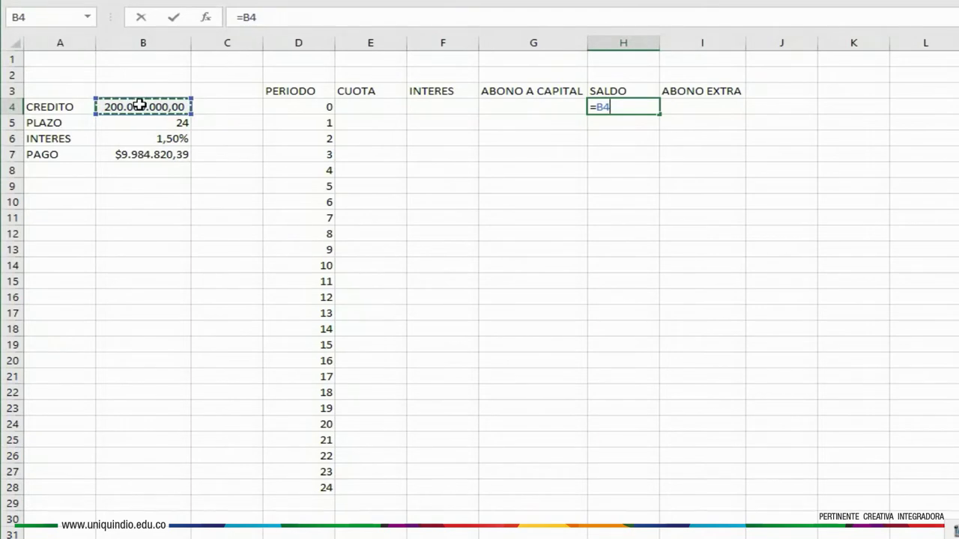
pyautogui.press('Return')
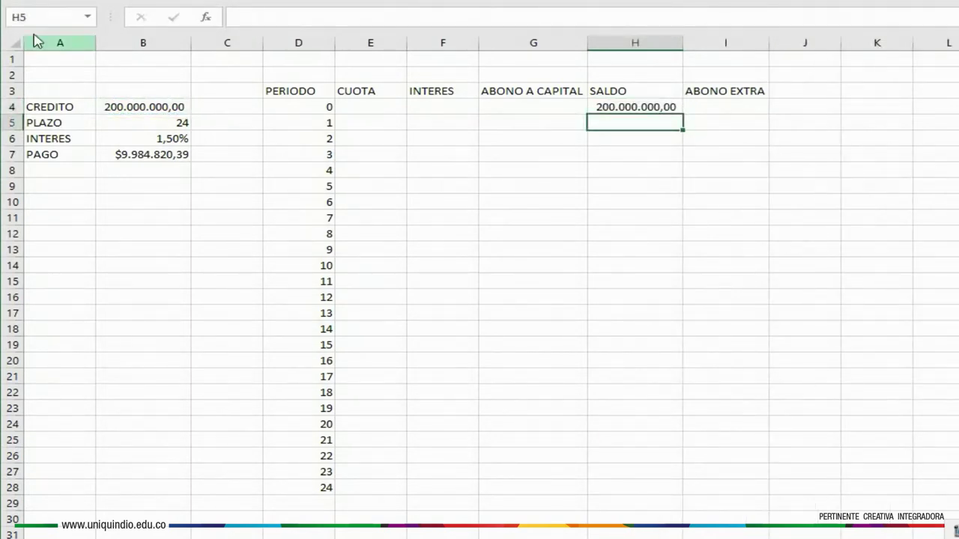
pyautogui.click(358, 123)
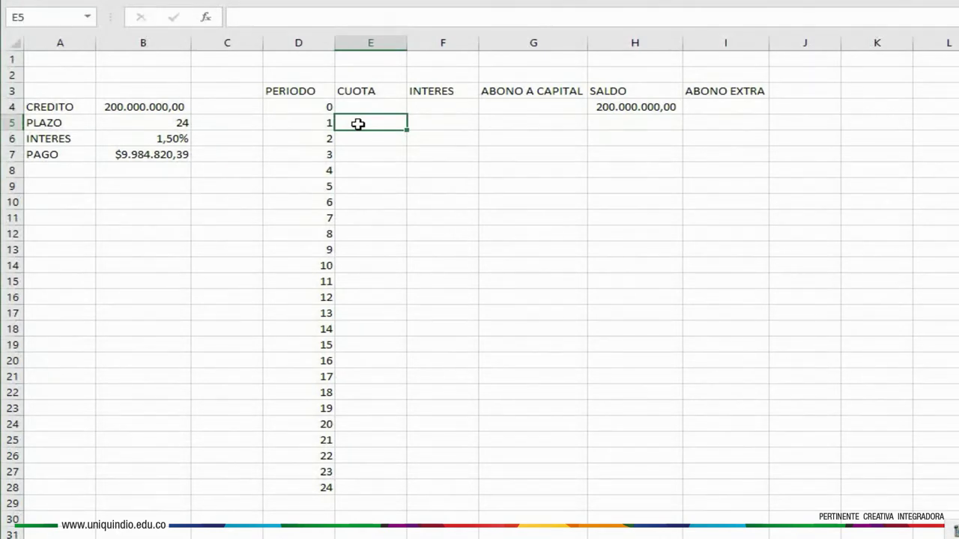
# - Set E5 to =$B$7 so the first CUOTA shows $9.984.820,39
pyautogui.write('=')
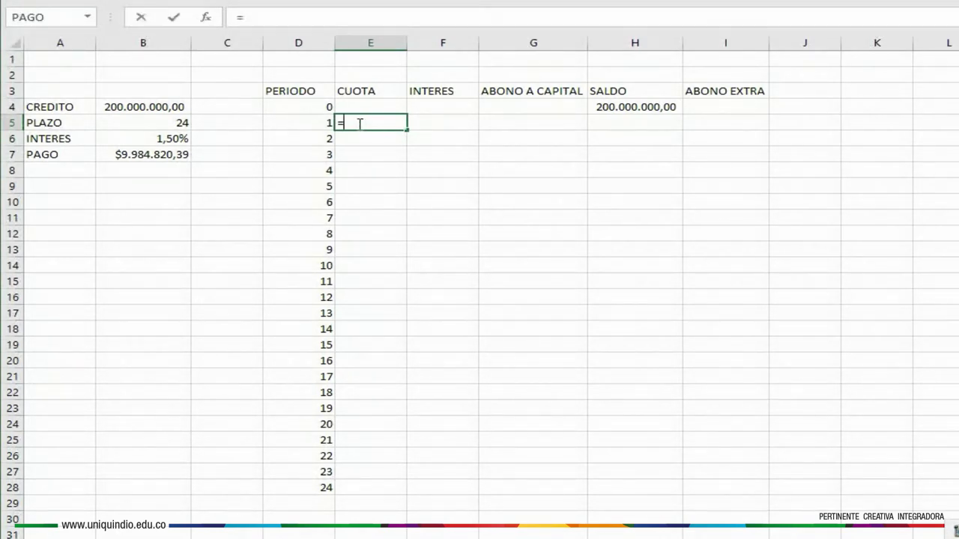
pyautogui.click(156, 155)
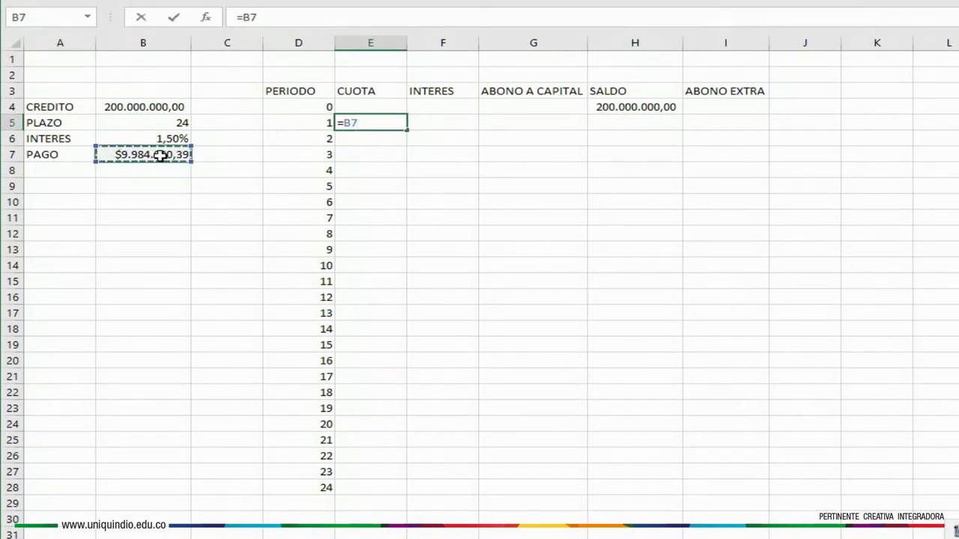
pyautogui.hotkey('ctrl', 'Return')
pyautogui.press('Return')
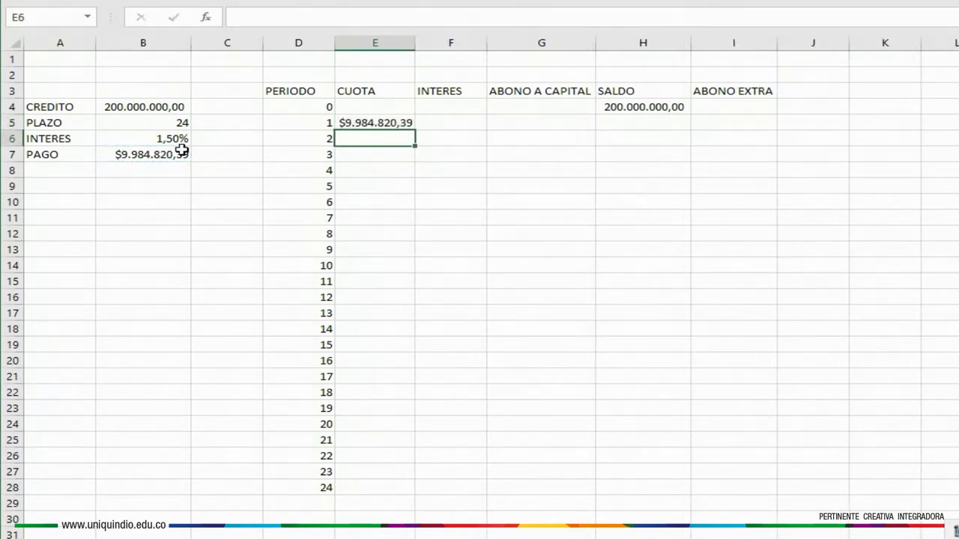
pyautogui.click(375, 123)
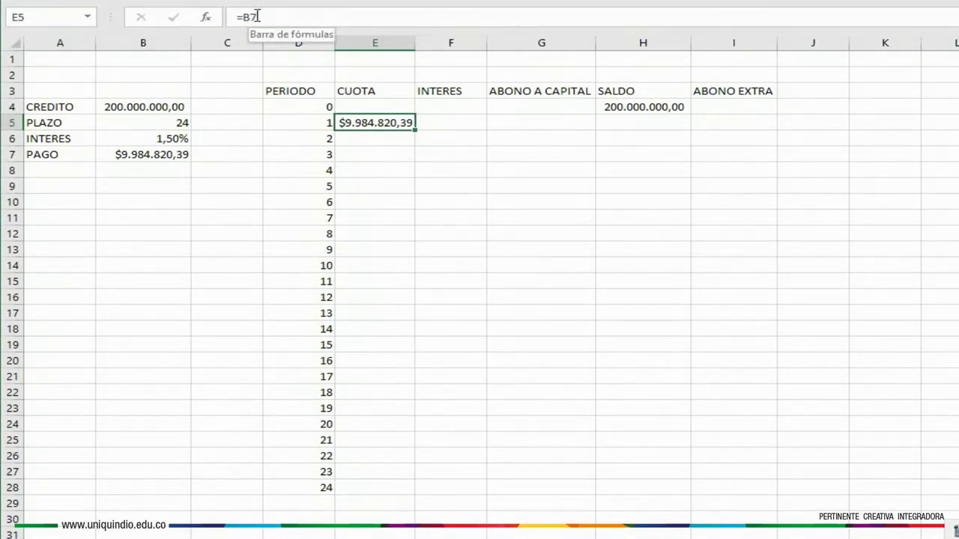
pyautogui.click(257, 16)
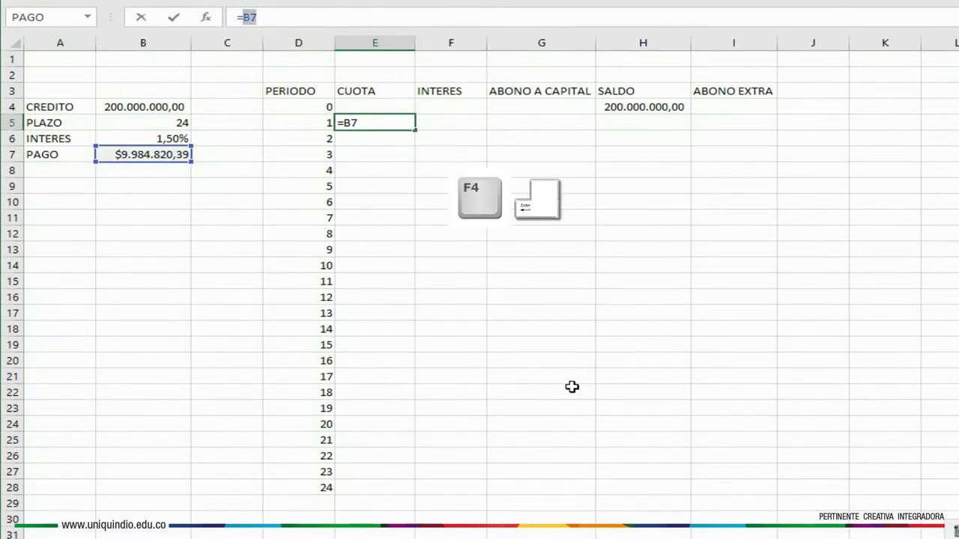
pyautogui.press('F4')
pyautogui.press('Return')
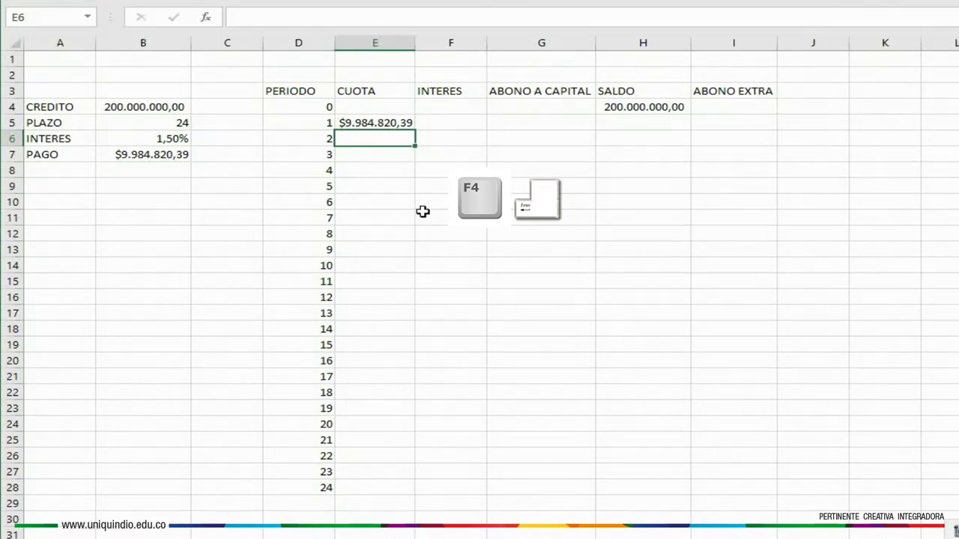
# - Enter =H4*$B$6 in F5 for a period 1 interest of 3.000.000,00
pyautogui.click(448, 123)
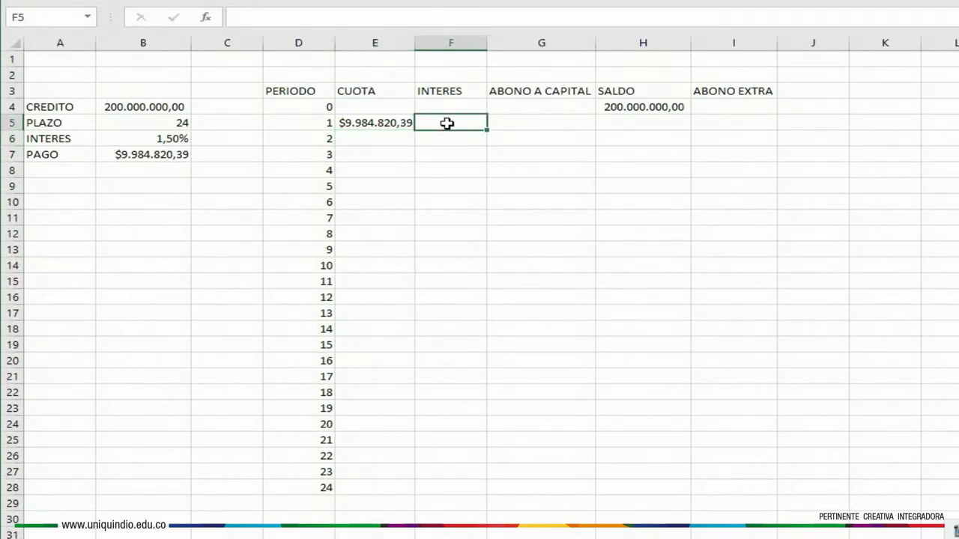
pyautogui.write('=')
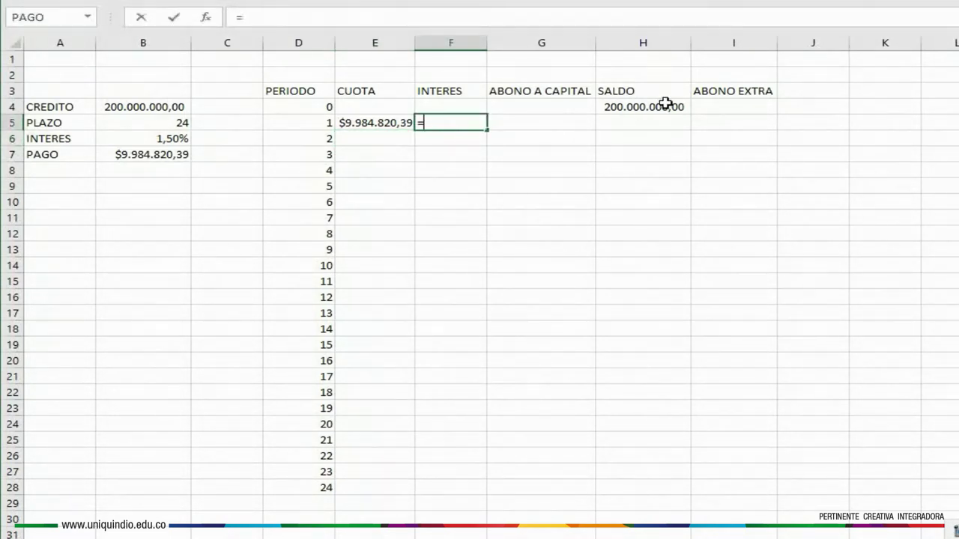
pyautogui.click(659, 106)
pyautogui.write('*')
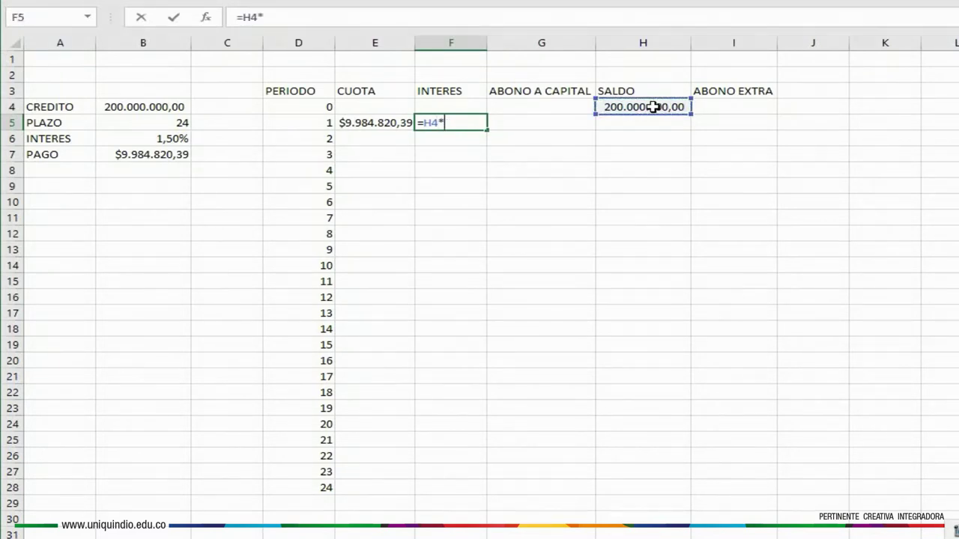
pyautogui.click(156, 140)
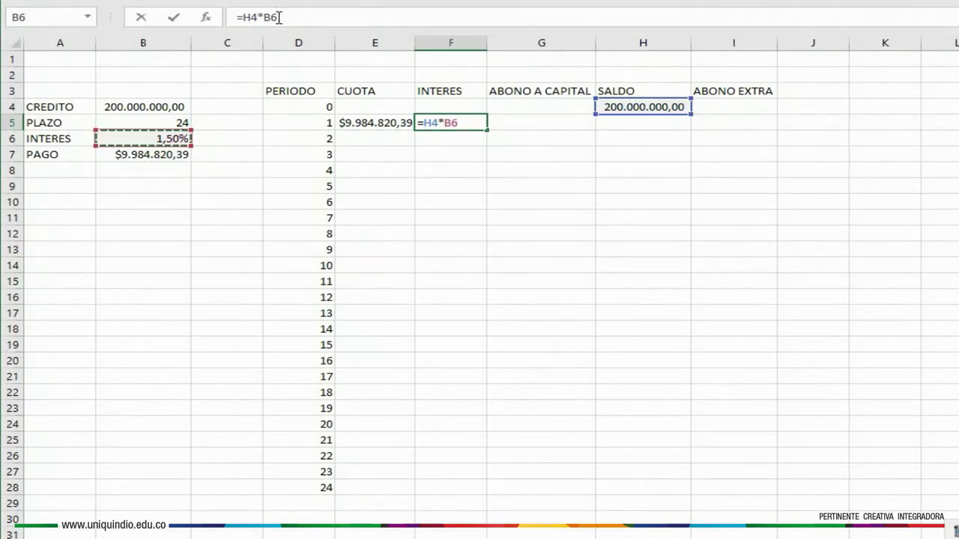
pyautogui.moveTo(279, 16); pyautogui.dragTo(263, 18)
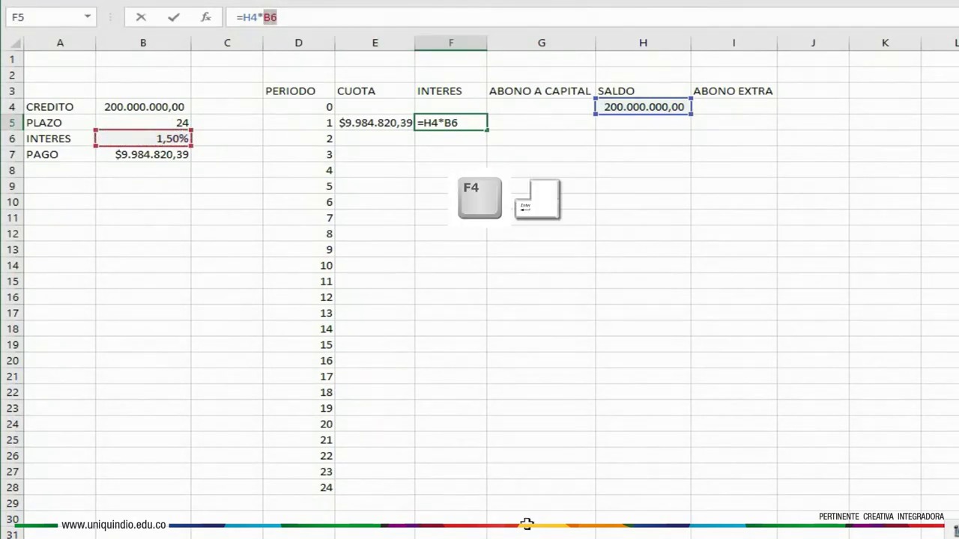
pyautogui.press('F4')
pyautogui.press('Return')
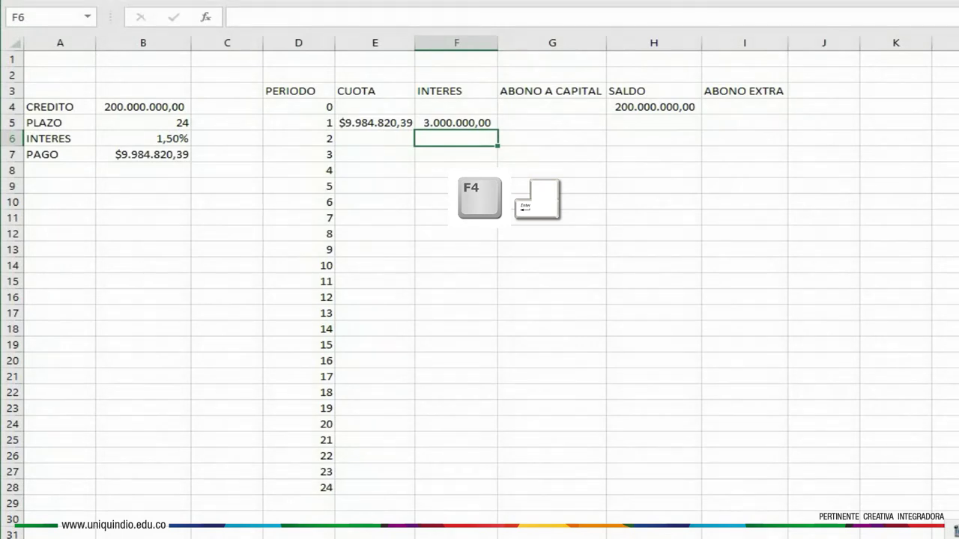
pyautogui.click(557, 125)
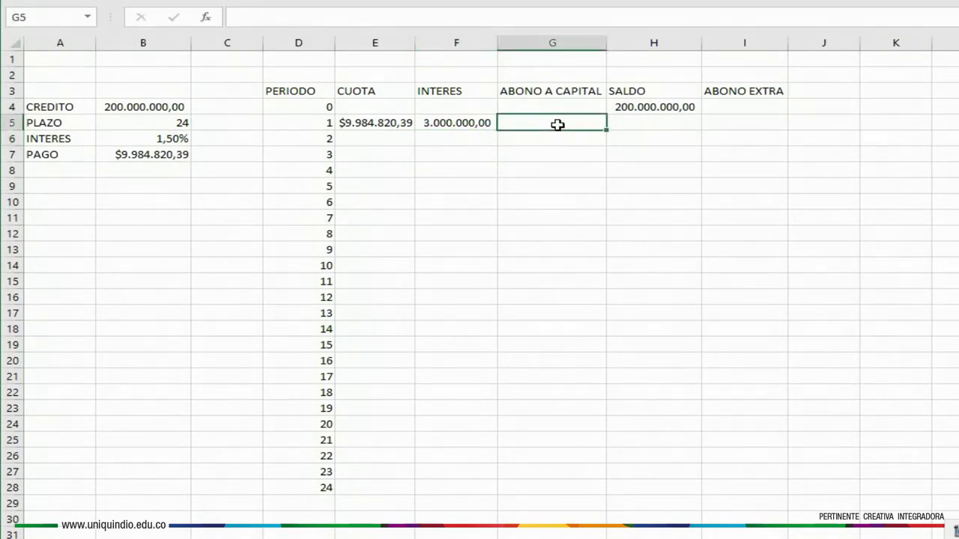
# - Enter =E5-F5 in G5, giving an ABONO A CAPITAL of $6.984.820,39
pyautogui.write('=')
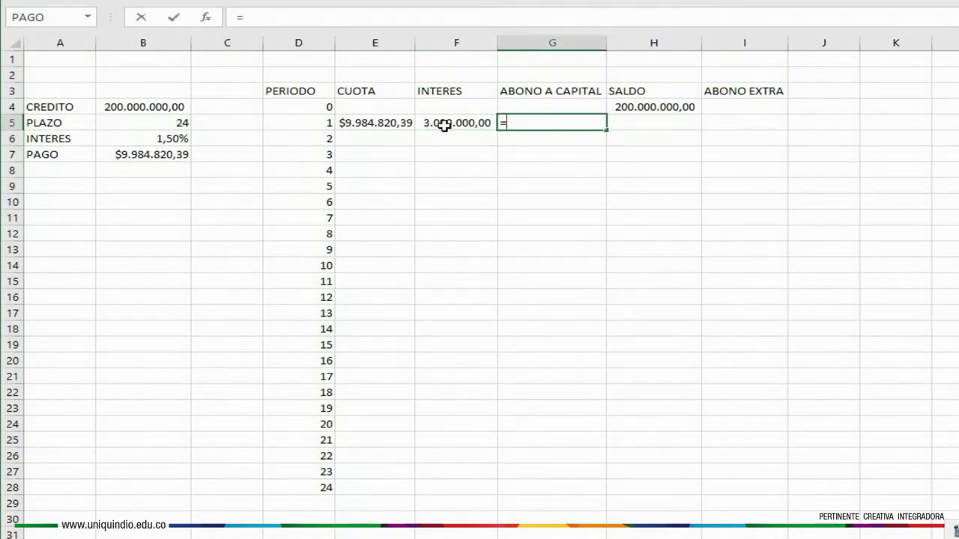
pyautogui.click(369, 124)
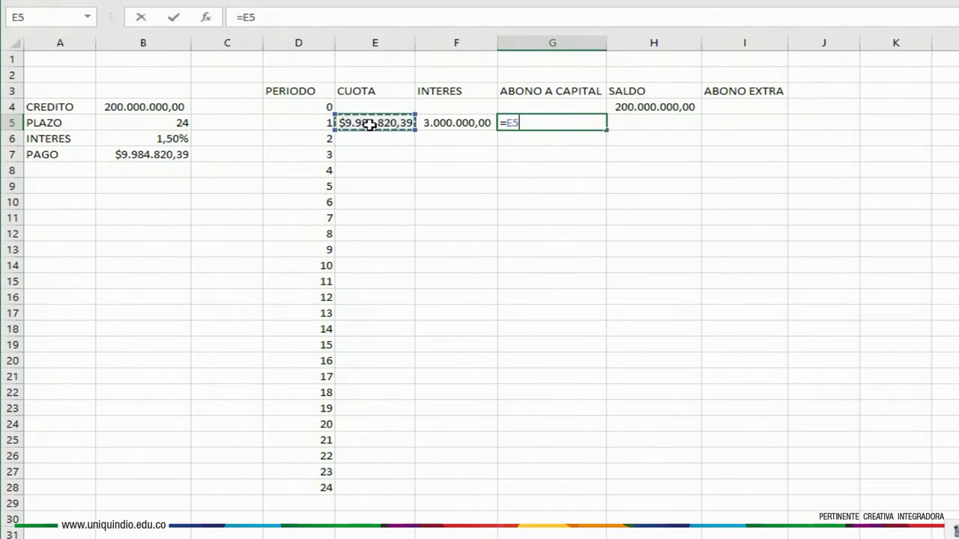
pyautogui.write('-')
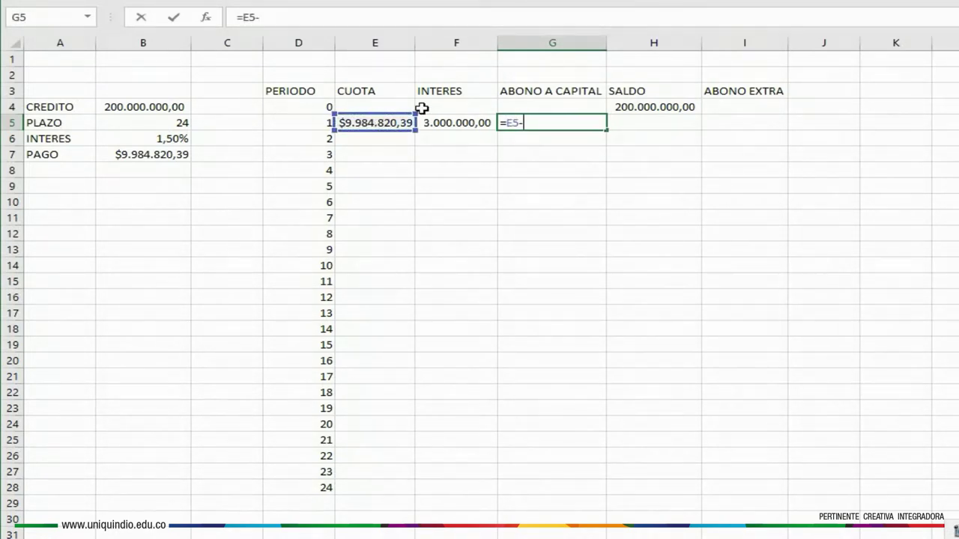
pyautogui.click(454, 124)
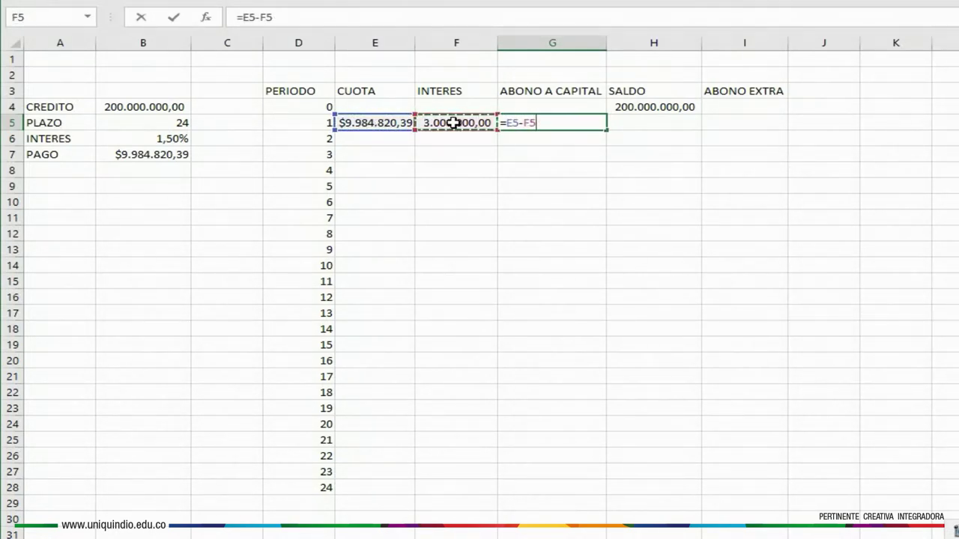
pyautogui.press('Return')
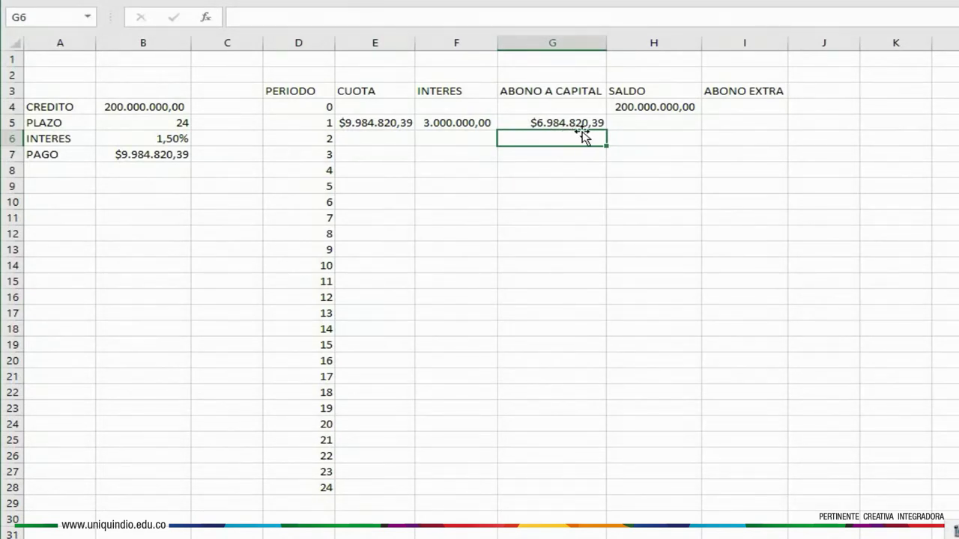
pyautogui.click(631, 122)
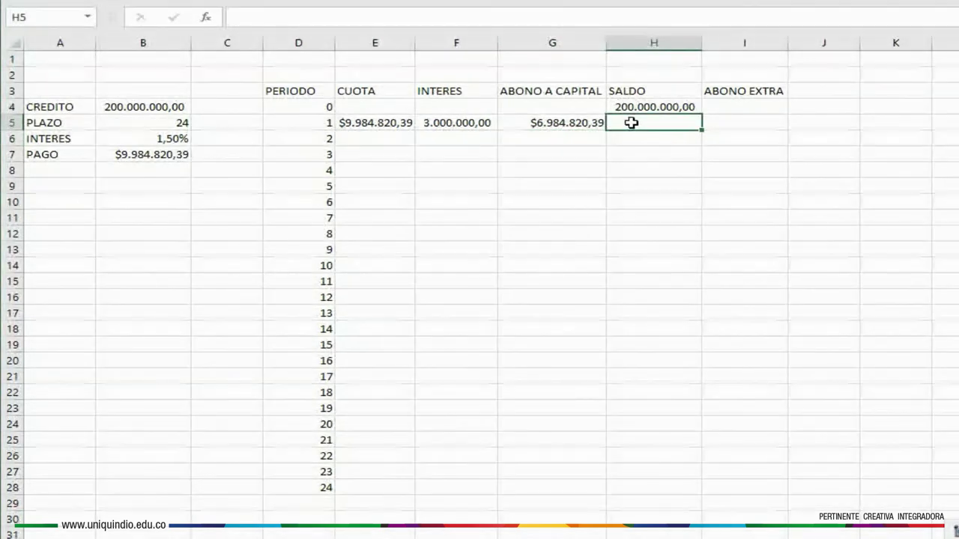
# - Enter =H4-G5 in H5, leaving a period 1 balance of 193.015.179,61
pyautogui.write('=')
pyautogui.click(648, 106)
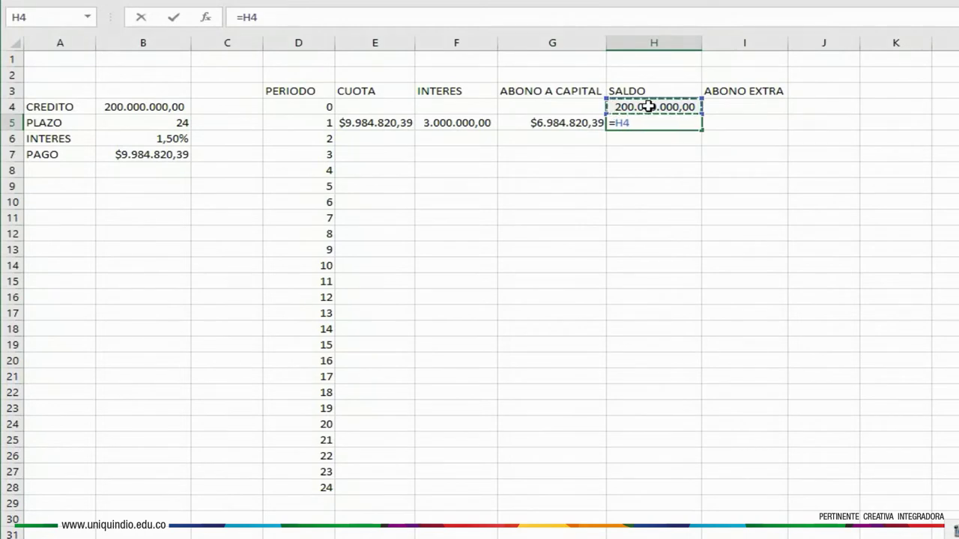
pyautogui.write('-')
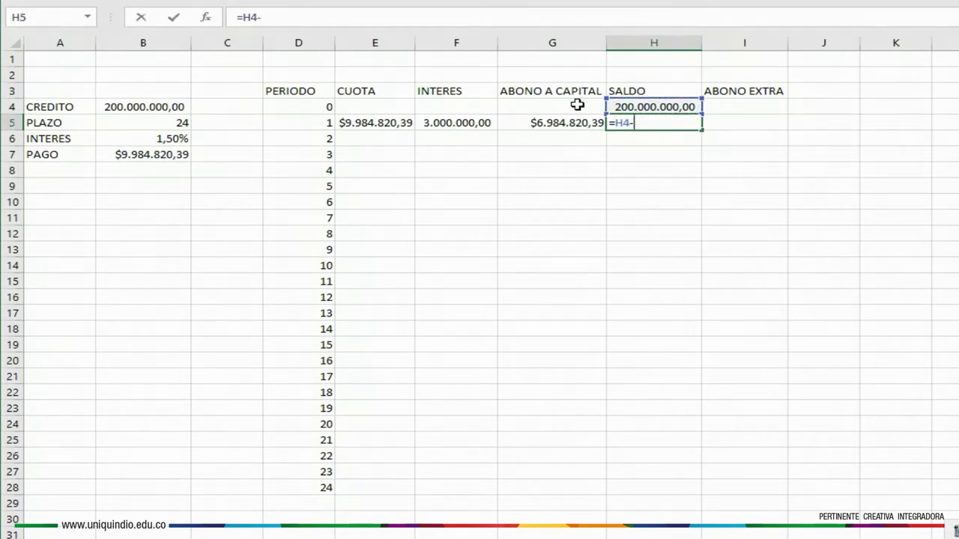
pyautogui.click(567, 122)
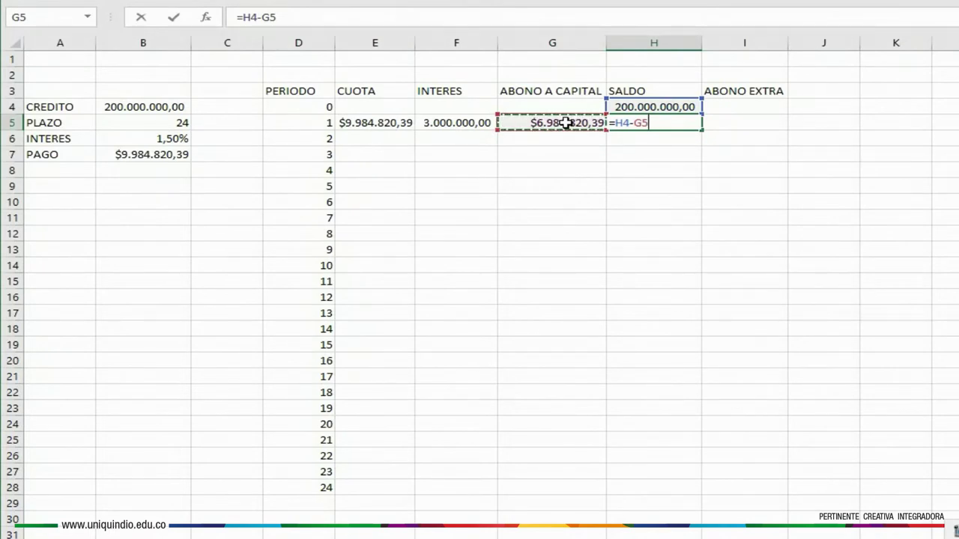
pyautogui.press('Return')
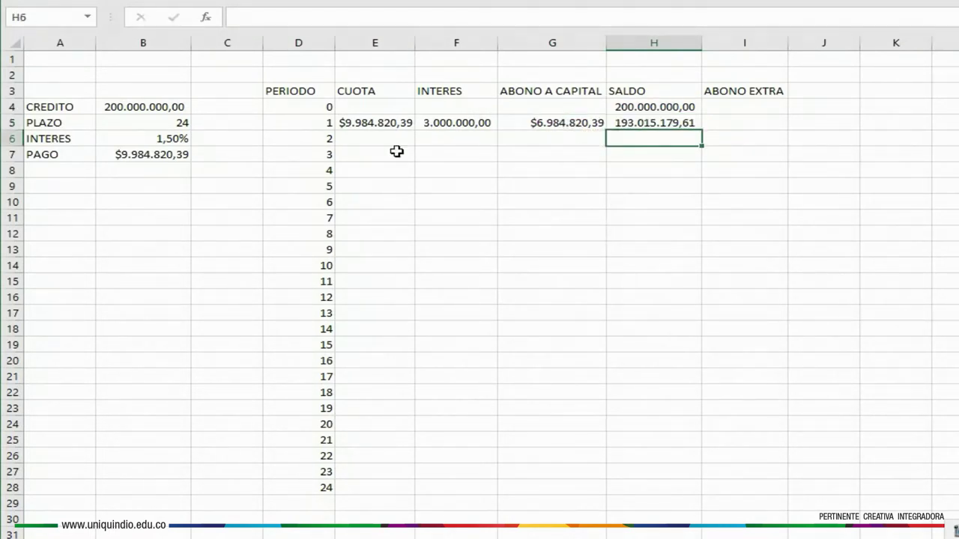
pyautogui.click(373, 126)
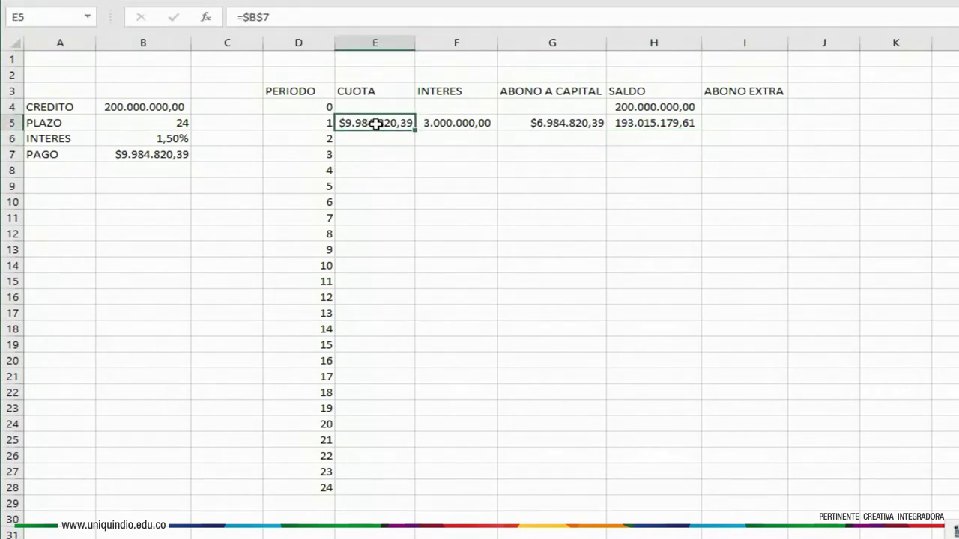
# - Fill E5:H5's CUOTA, INTERES, ABONO A CAPITAL and SALDO formulas down to row 28
pyautogui.moveTo(376, 124); pyautogui.dragTo(648, 126)
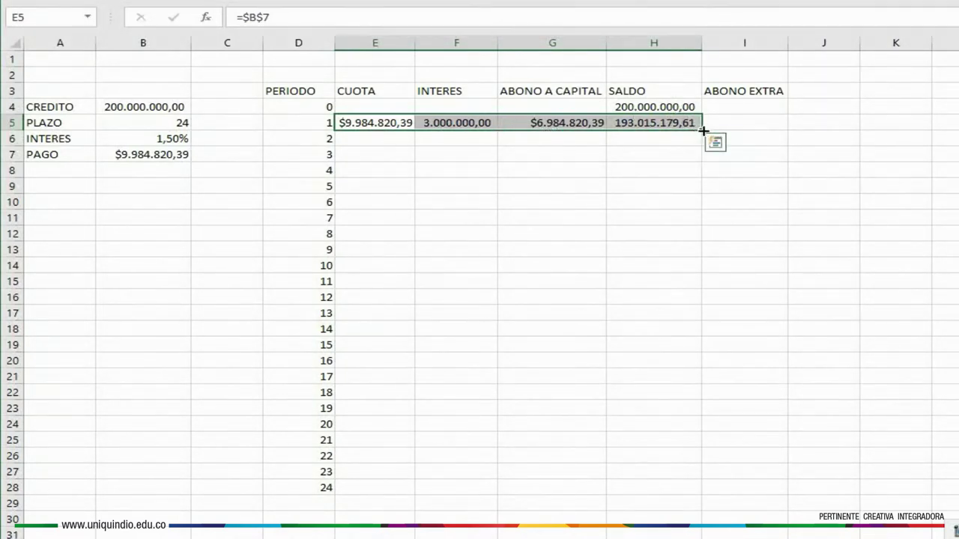
pyautogui.moveTo(701, 130); pyautogui.dragTo(706, 497)
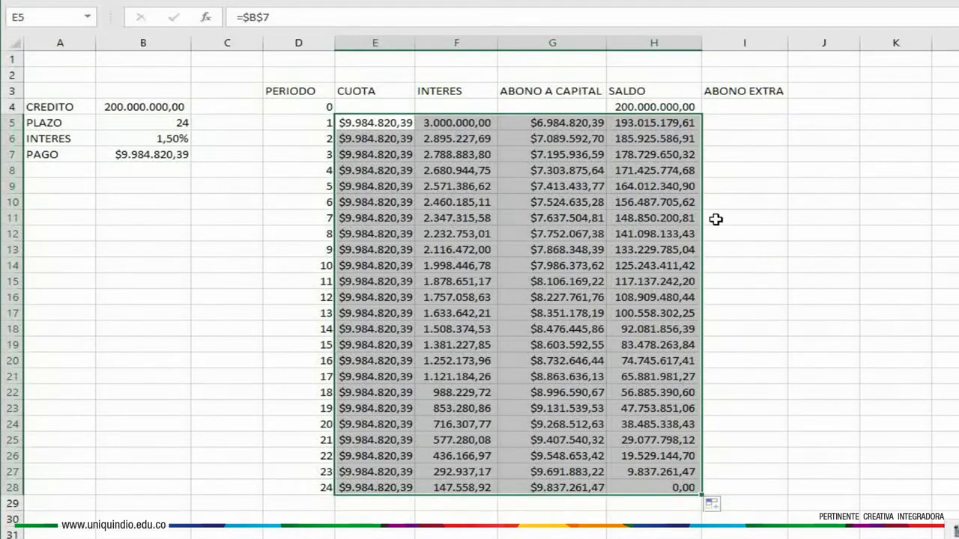
pyautogui.click(697, 533)
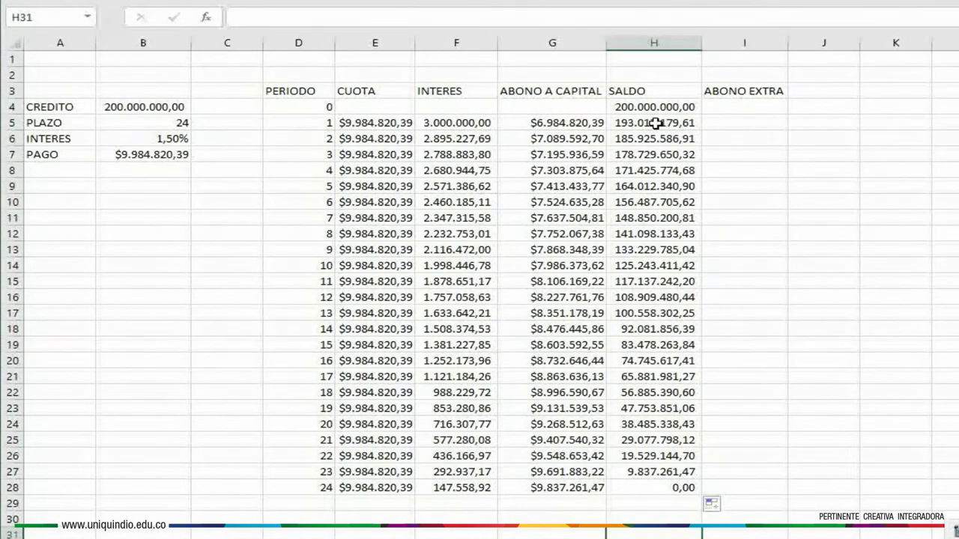
# - Change H5's SALDO formula to =(H4-G5)-I5 so it subtracts ABONO EXTRA
pyautogui.click(656, 123)
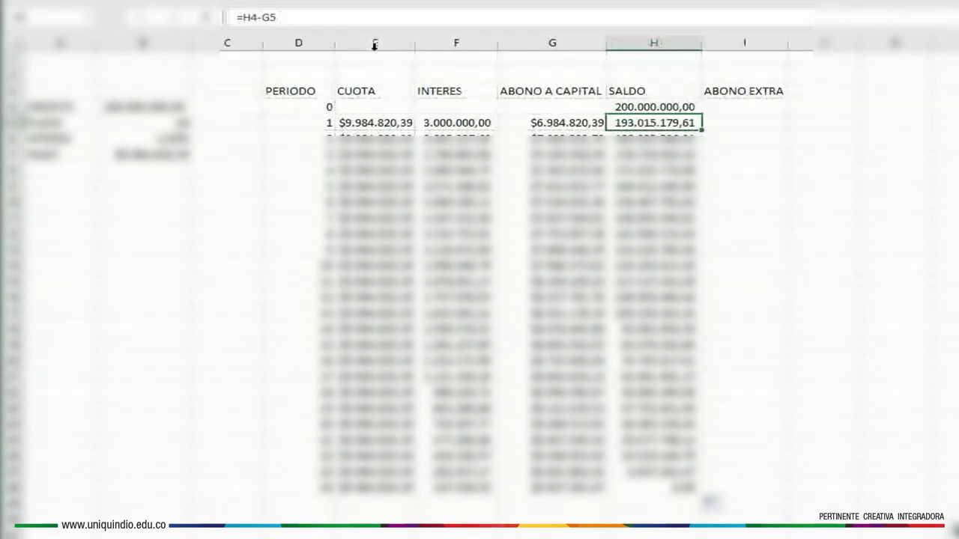
pyautogui.click(244, 17)
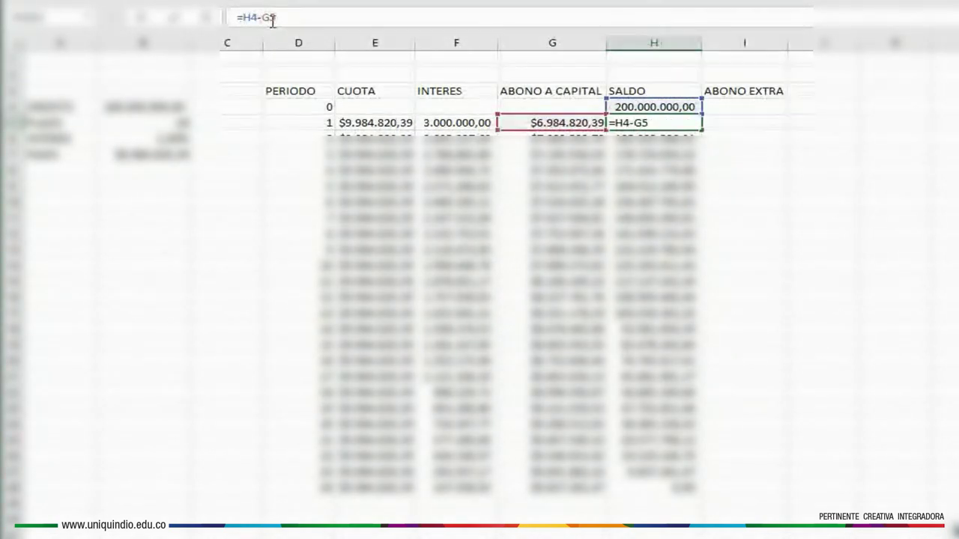
pyautogui.write('(')
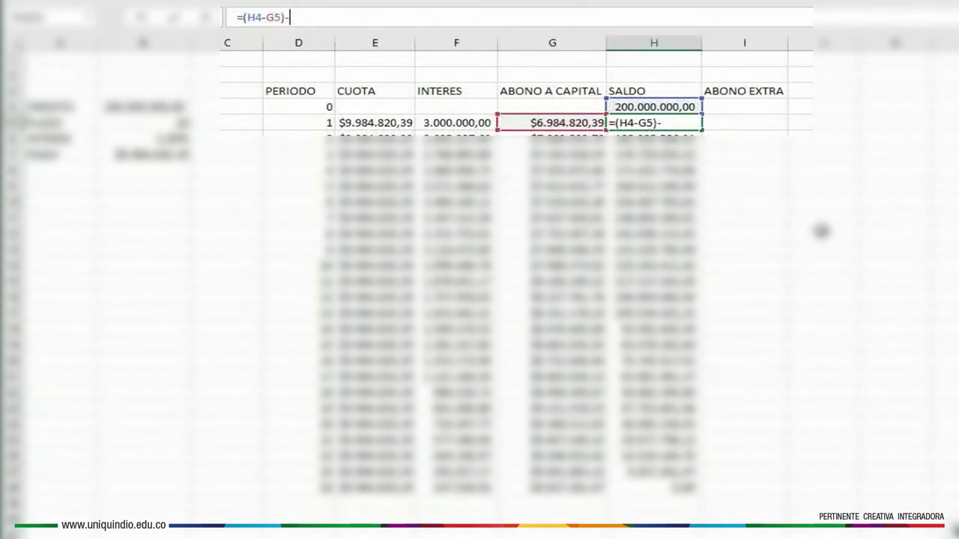
pyautogui.click(740, 122)
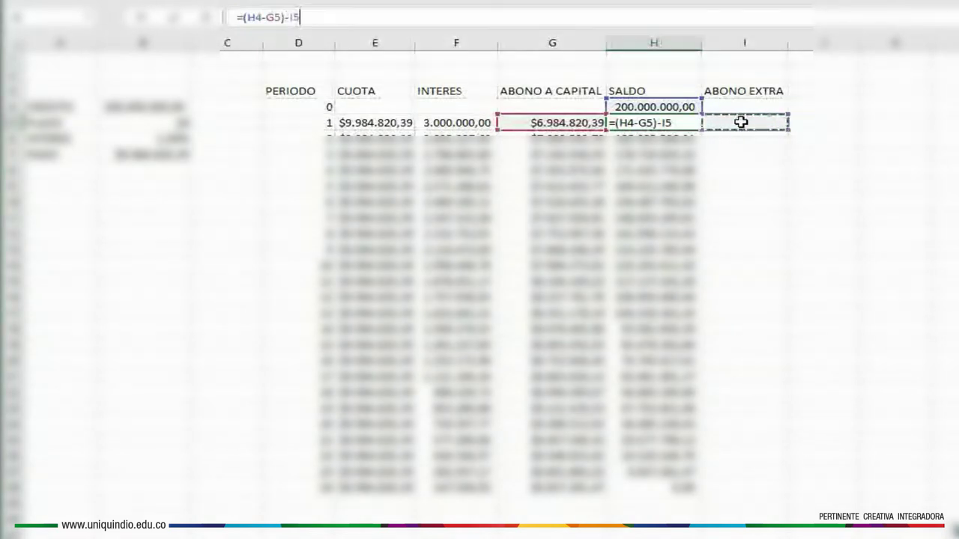
pyautogui.press('Return')
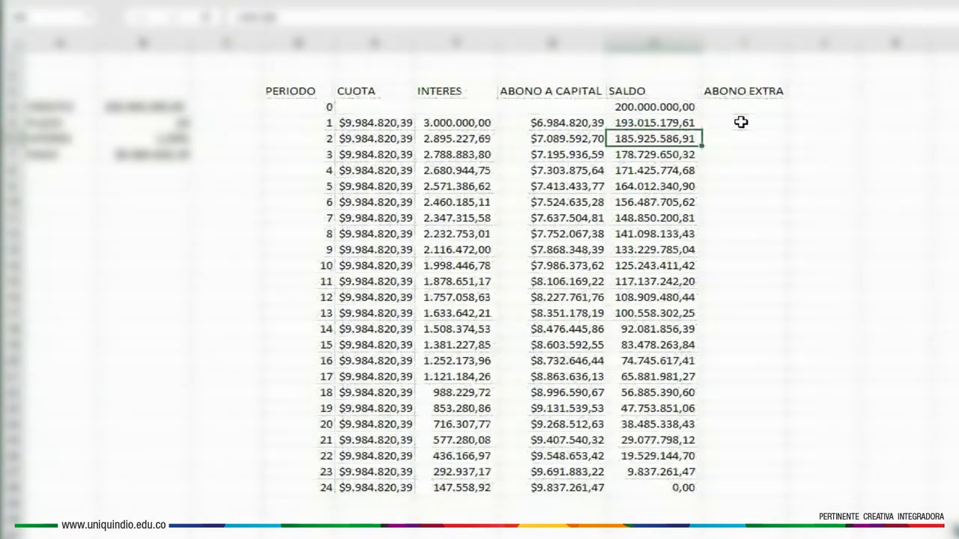
# - Copy row 5's formulas through column I down to row 28 for all 24 periods
pyautogui.moveTo(358, 122); pyautogui.dragTo(742, 124)
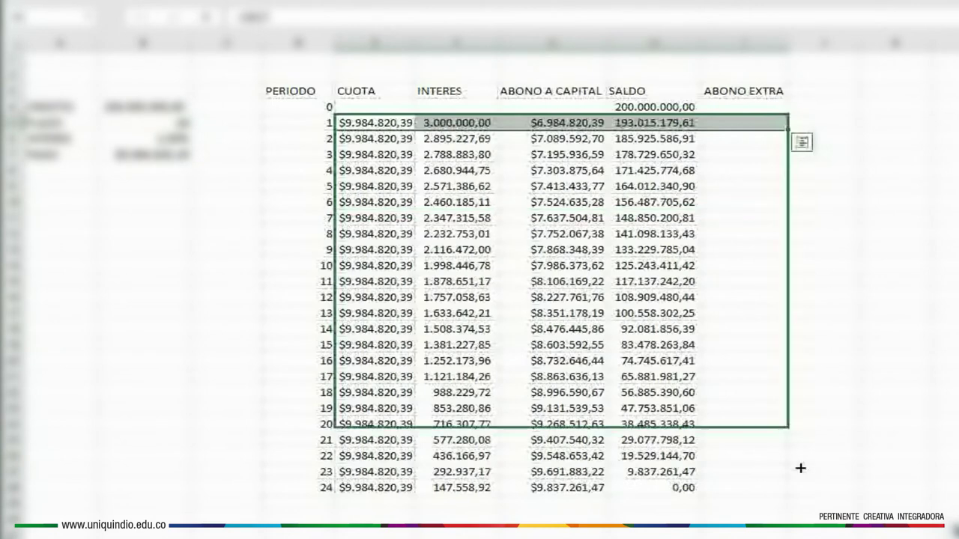
pyautogui.moveTo(793, 251); pyautogui.dragTo(796, 497)
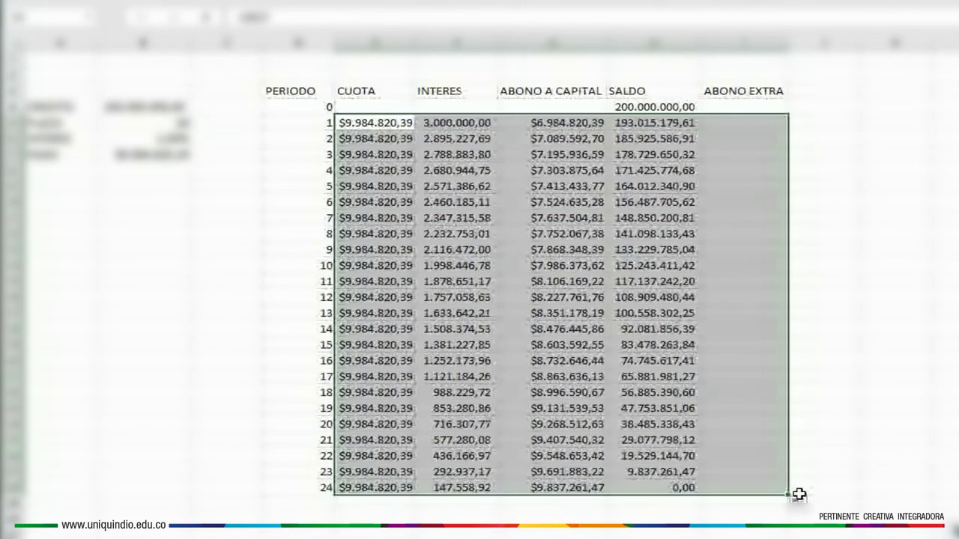
pyautogui.click(891, 407)
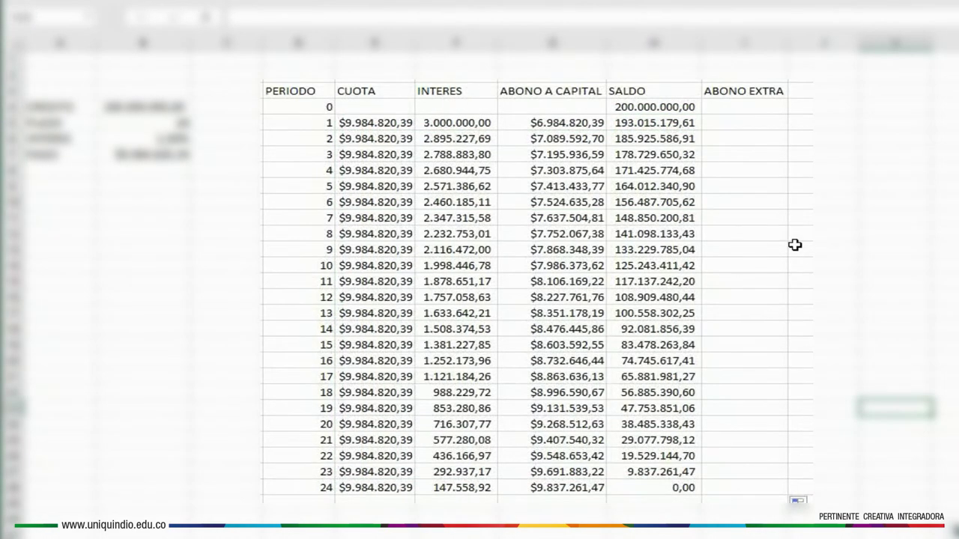
# - Enter 10000000 as period 3's ABONO EXTRA in cell I7
pyautogui.click(737, 155)
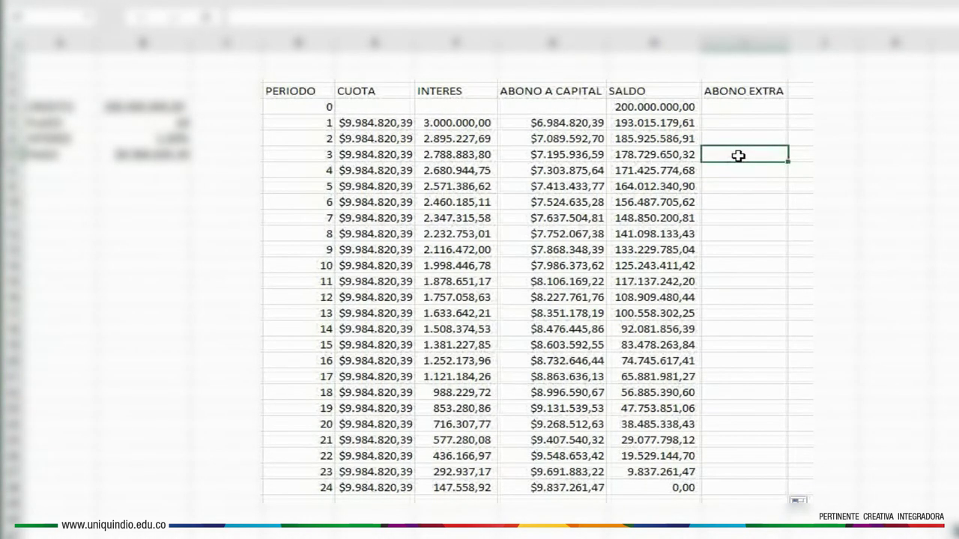
pyautogui.write('10')
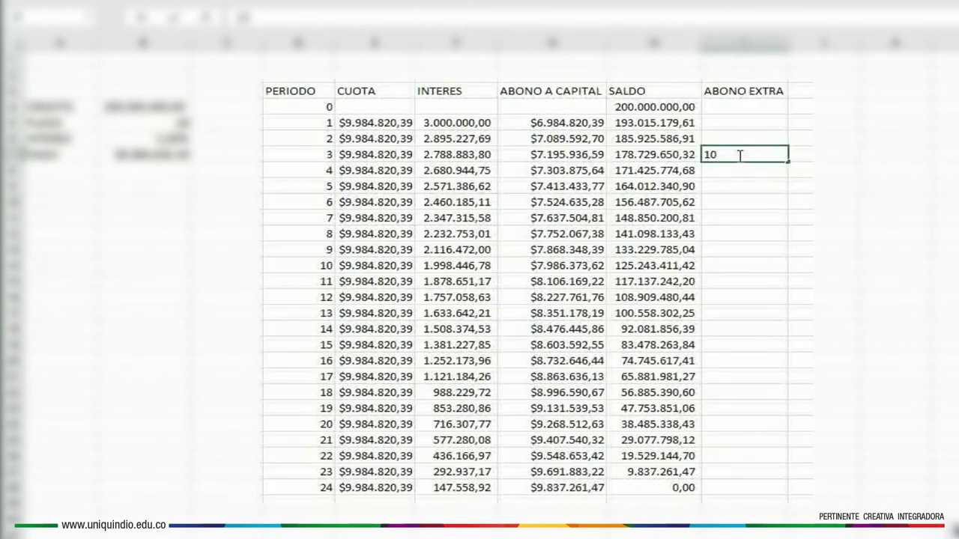
pyautogui.write('000000')
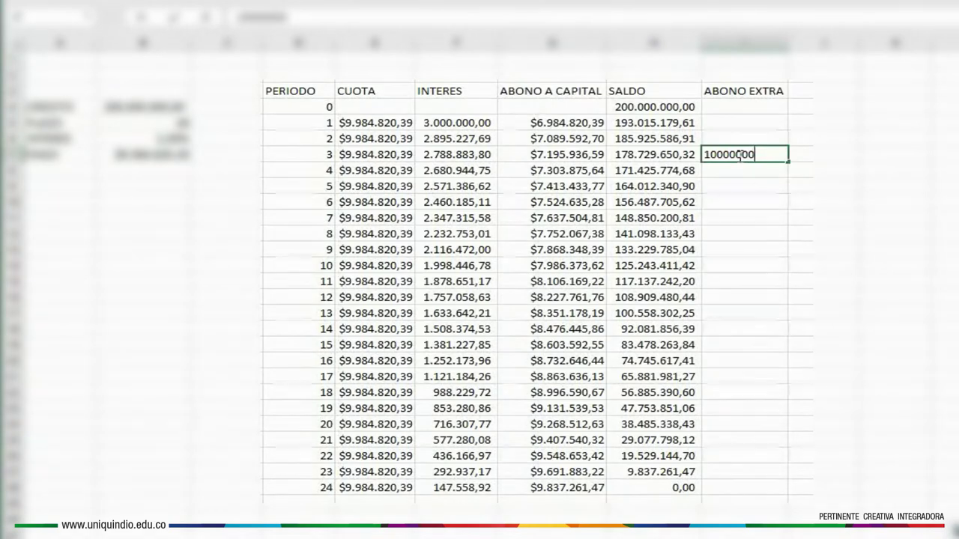
pyautogui.click(885, 264)
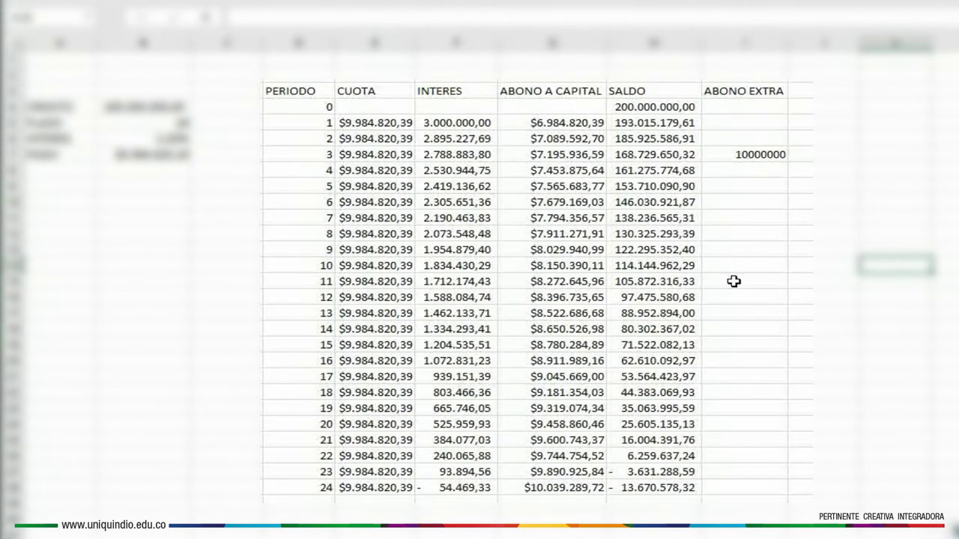
# - Enter 12000000 as period 12's ABONO EXTRA in cell I16
pyautogui.click(743, 297)
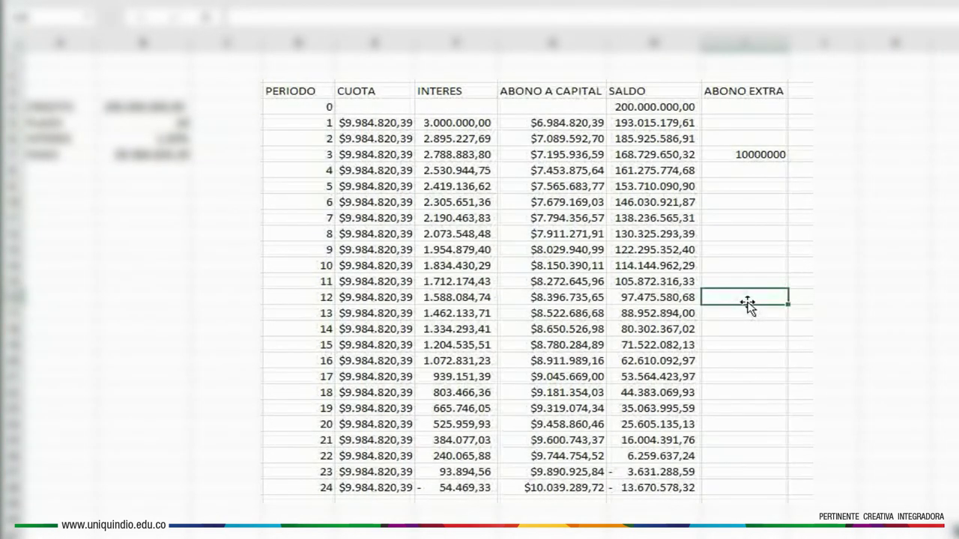
pyautogui.write('1200')
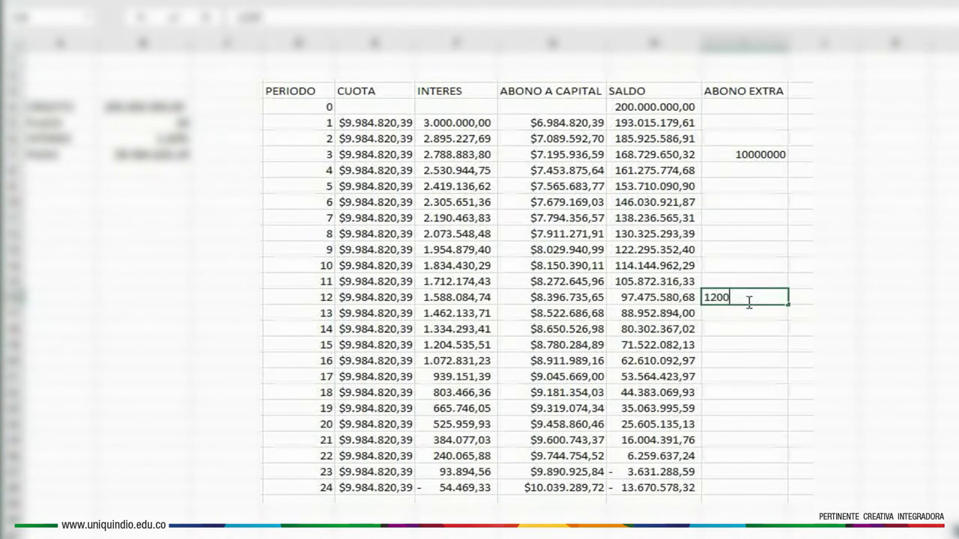
pyautogui.write('0000')
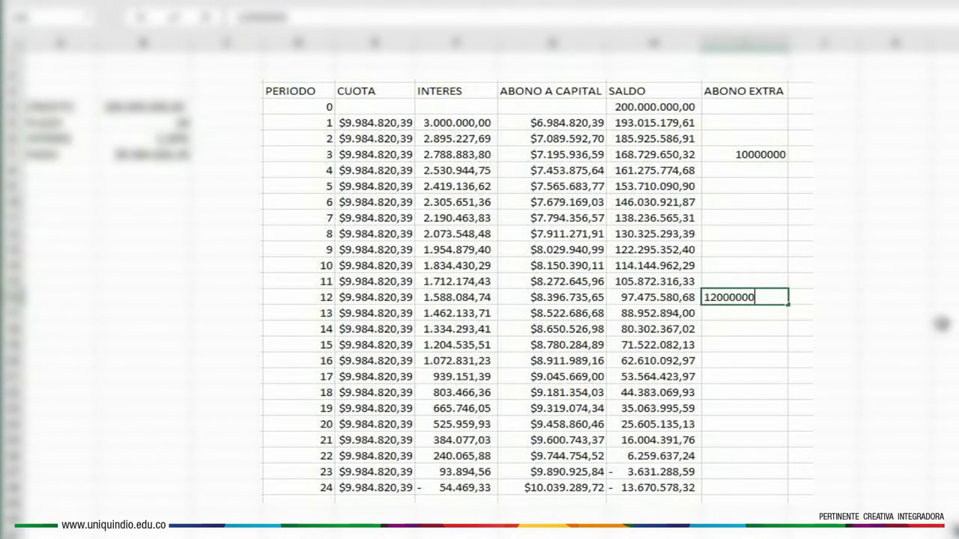
pyautogui.click(932, 309)
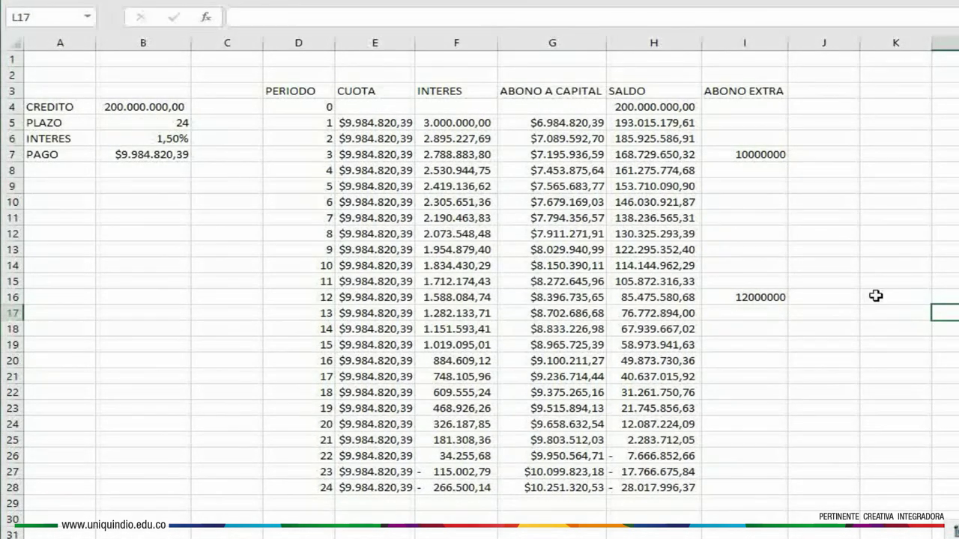
# - Delete the ABONO EXTRA amounts in I16 and I7, returning period 24's SALDO to 0,00
pyautogui.moveTo(309, 478); pyautogui.dragTo(309, 501)
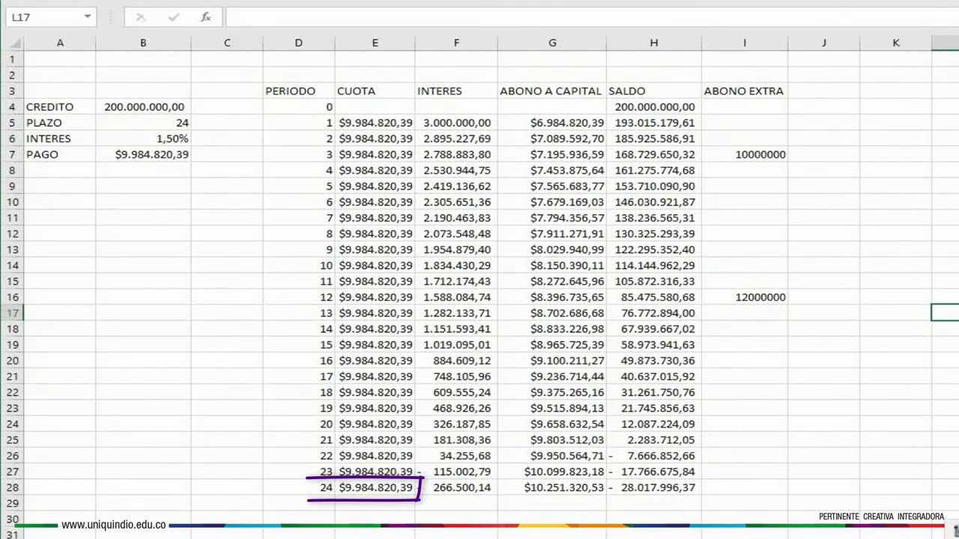
pyautogui.click(743, 297)
pyautogui.press('Delete')
pyautogui.click(744, 154)
pyautogui.press('Delete')
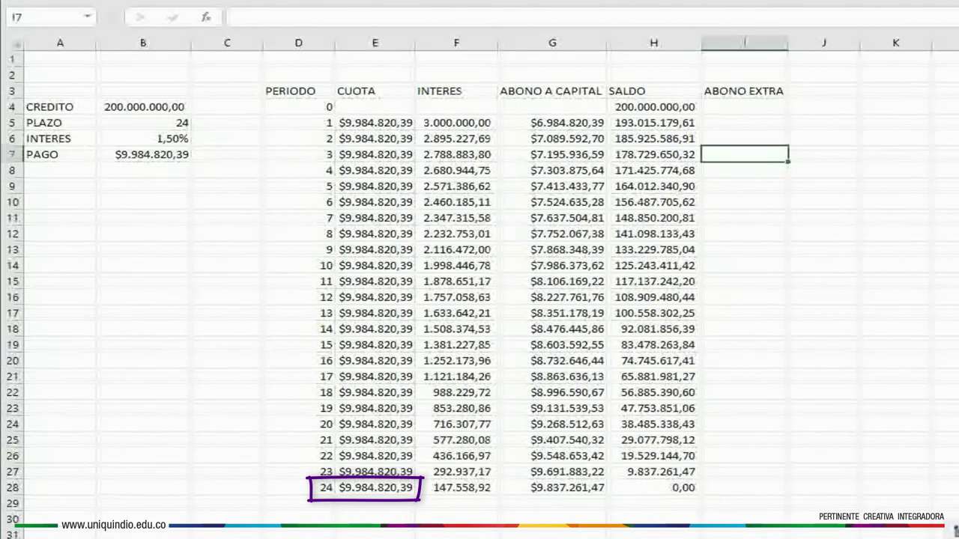
pyautogui.moveTo(704, 477)
pyautogui.mouseDown()
pyautogui.moveTo(607, 500)
pyautogui.moveTo(704, 500)
pyautogui.mouseUp()
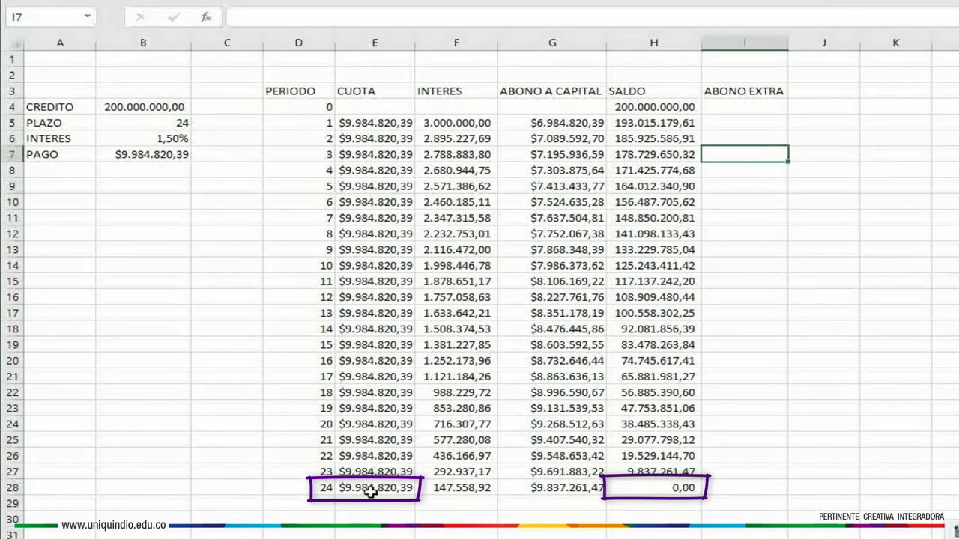